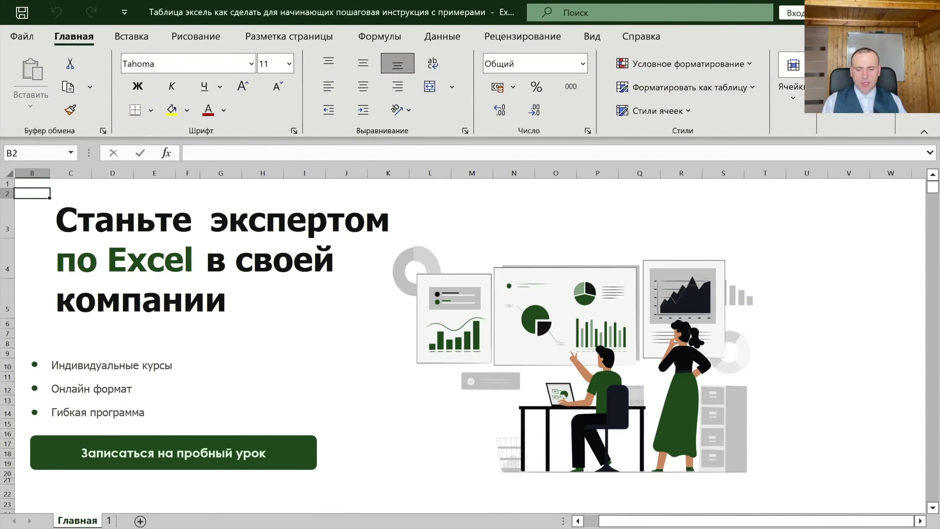
Step: Switch from the Главная sheet to sheet 1, which shows the sample score table picture
{"action": "left_click", "coordinate": [109, 520]}
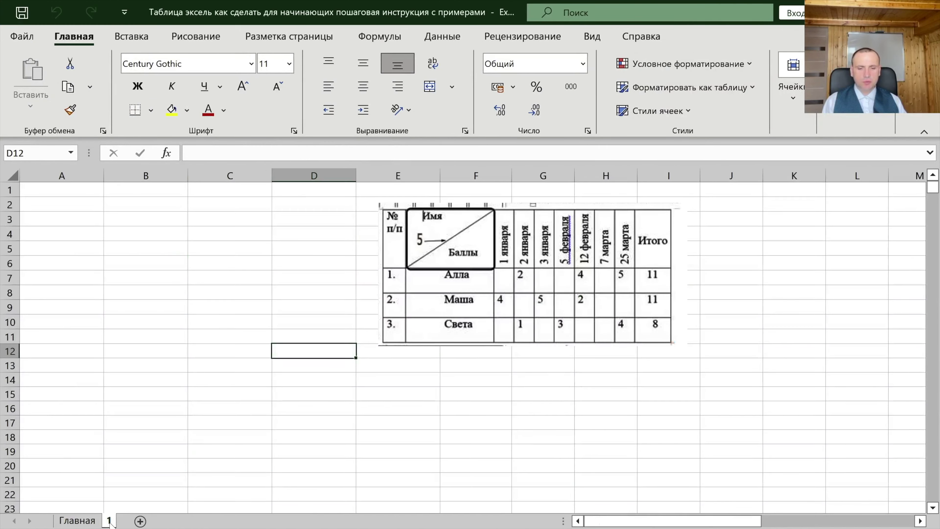
Step: Move the sample table picture down and to the right
{"action": "left_click", "coordinate": [535, 234]}
{"action": "scroll", "coordinate": [470, 341], "scroll_direction": "down", "scroll_amount": 1}
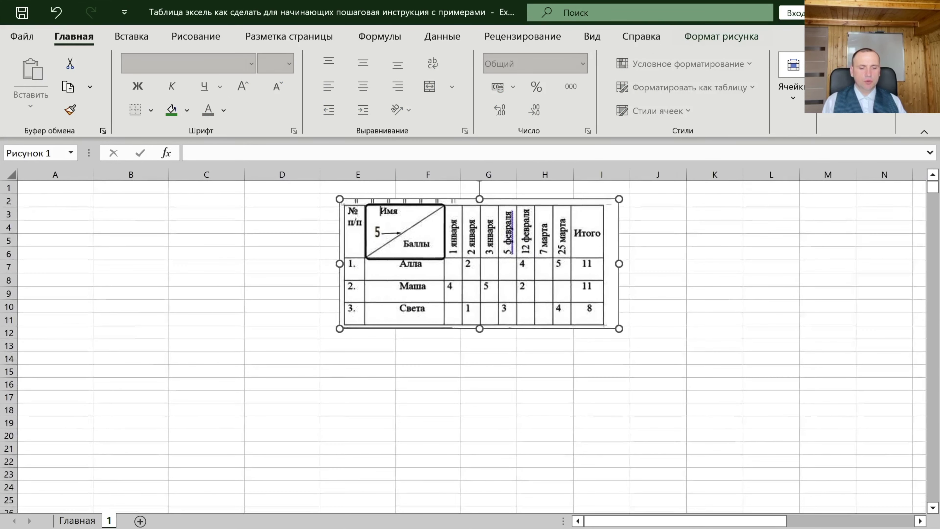
{"action": "left_click_drag", "start_coordinate": [588, 298], "coordinate": [654, 365]}
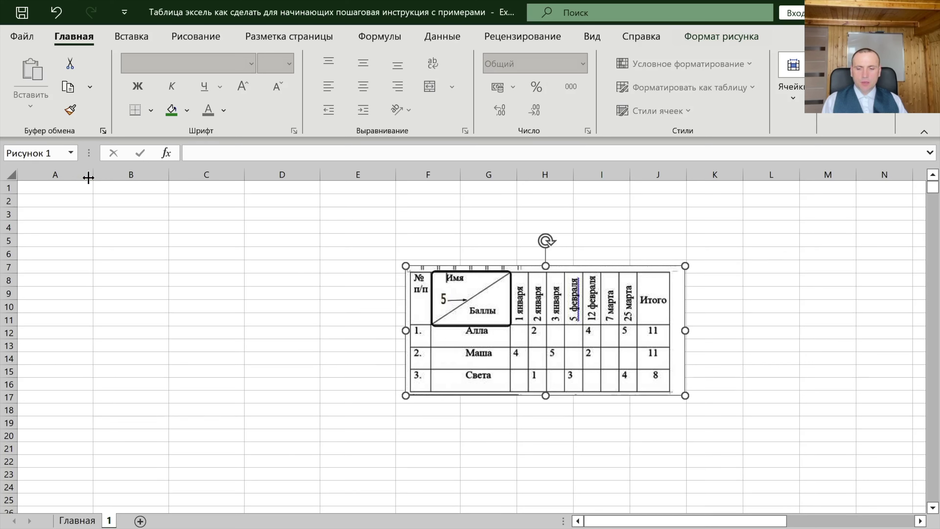
Step: Narrow columns A and B by dragging their header borders left
{"action": "left_click_drag", "start_coordinate": [90, 176], "coordinate": [47, 177]}
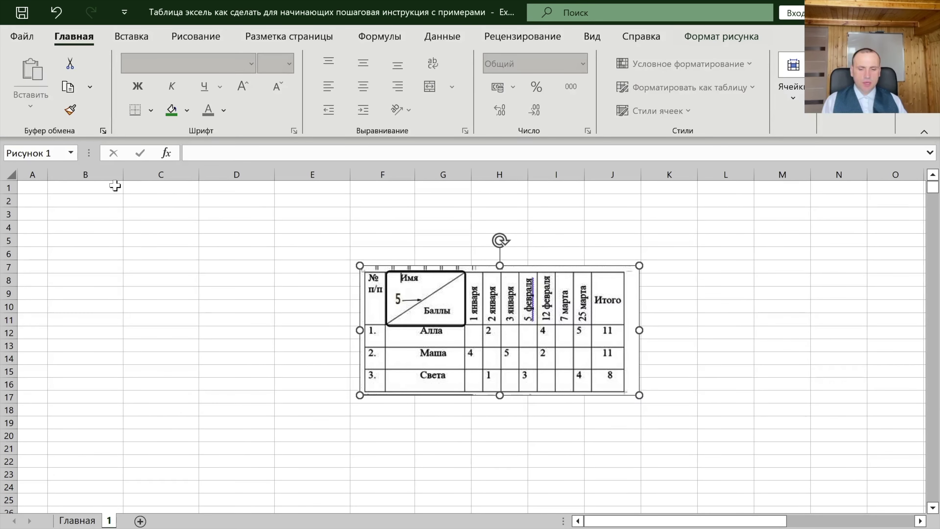
{"action": "left_click", "coordinate": [81, 175]}
{"action": "left_click_drag", "start_coordinate": [123, 174], "coordinate": [86, 178]}
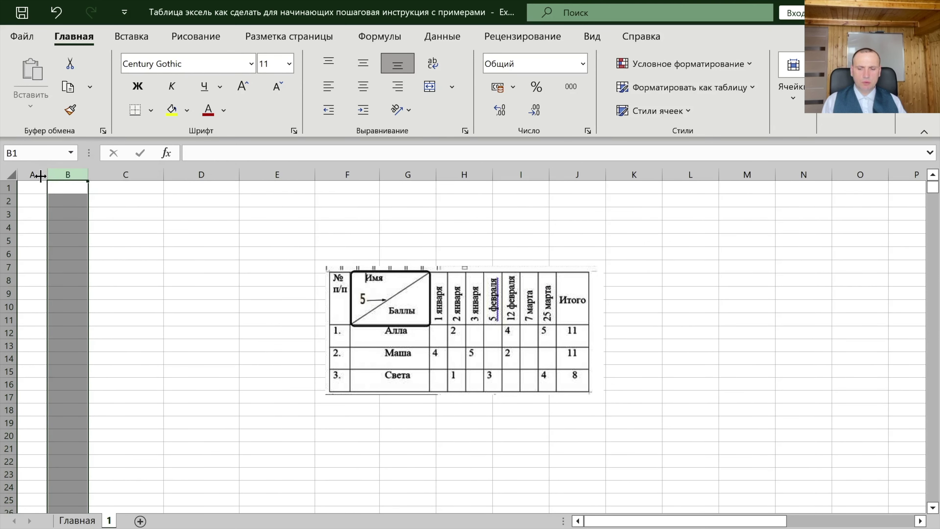
Step: Set column A's width to exactly 4
{"action": "left_click", "coordinate": [27, 175]}
{"action": "right_click", "coordinate": [28, 176]}
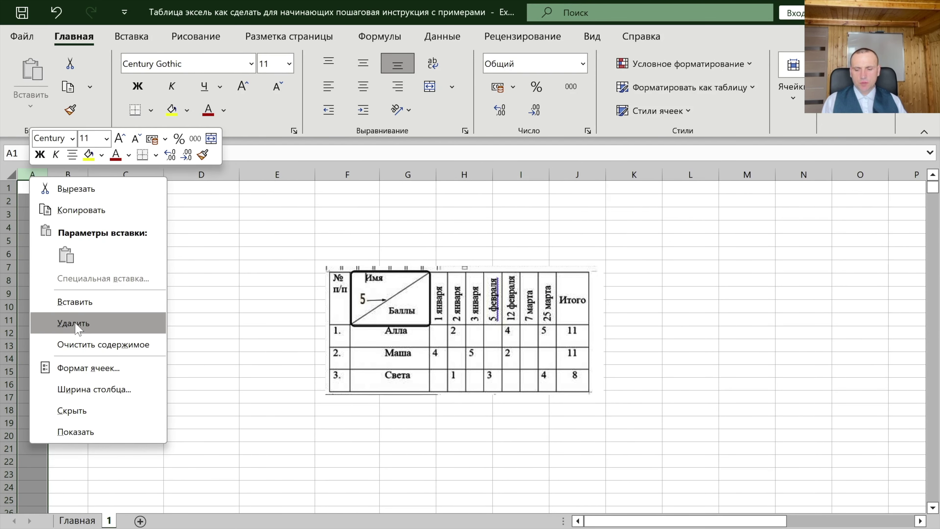
{"action": "left_click", "coordinate": [75, 388]}
{"action": "type", "text": "4"}
{"action": "left_click", "coordinate": [75, 417]}
Step: Narrow column B further and widen column C to about 19,87
{"action": "left_click", "coordinate": [71, 192]}
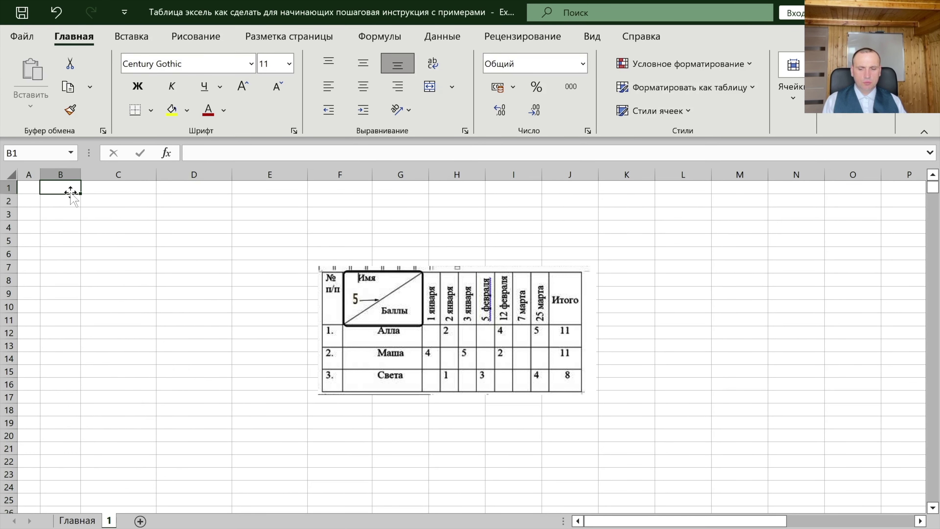
{"action": "left_click", "coordinate": [69, 202]}
{"action": "left_click_drag", "start_coordinate": [81, 175], "coordinate": [74, 187]}
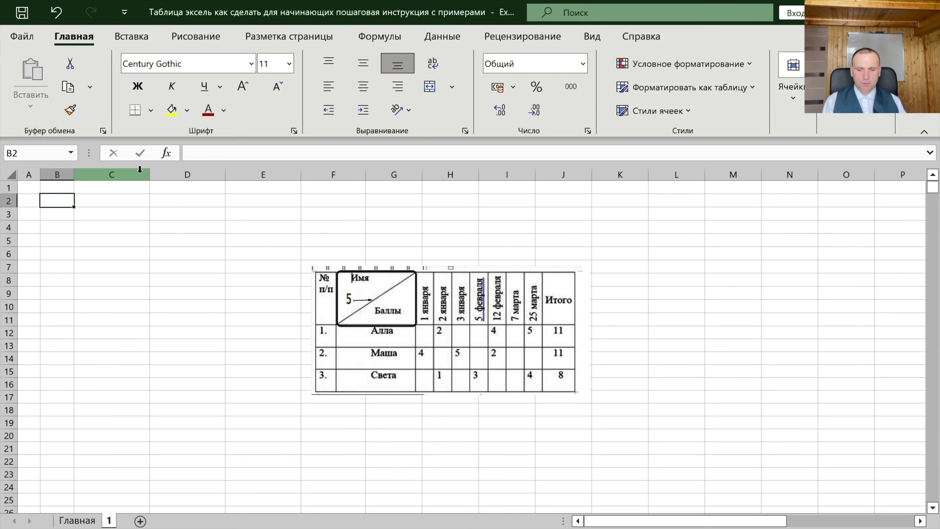
{"action": "left_click_drag", "start_coordinate": [150, 177], "coordinate": [191, 188]}
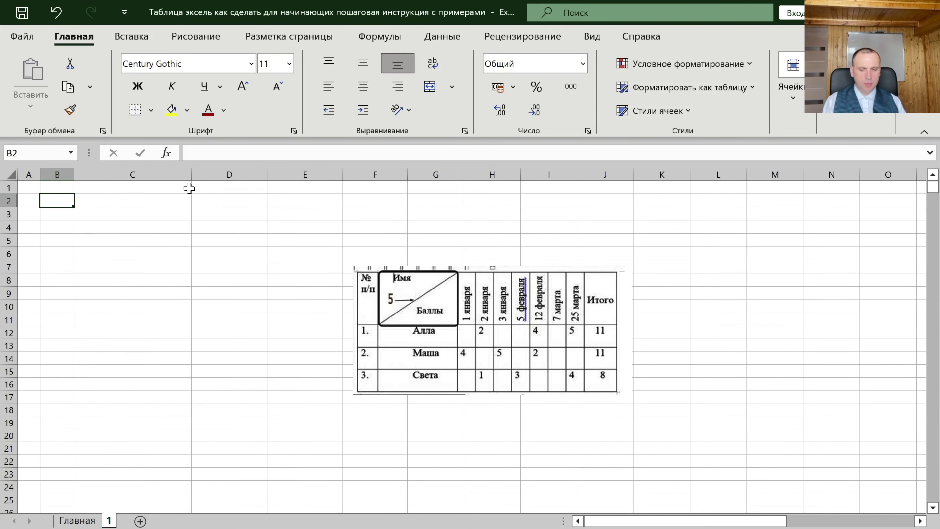
Step: Give columns D through J one shared narrow width of about 4,13
{"action": "left_click", "coordinate": [214, 172]}
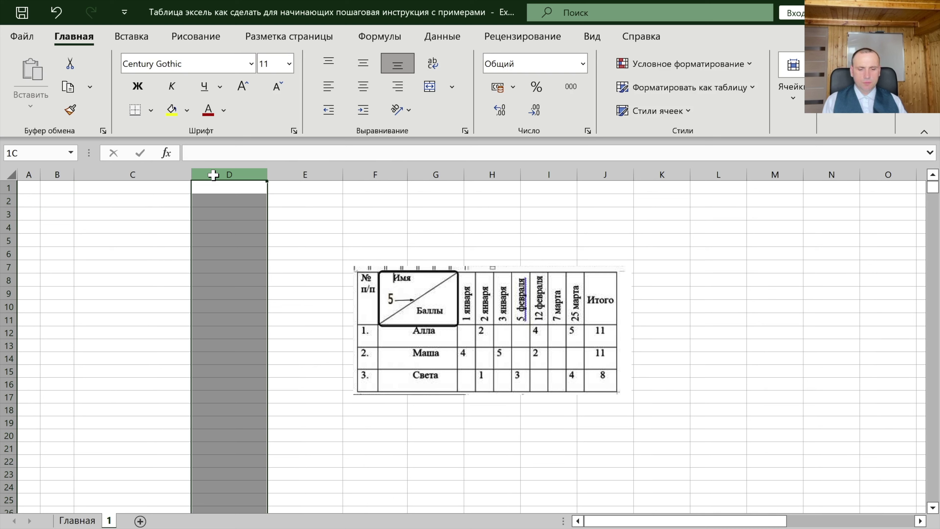
{"action": "left_click_drag", "start_coordinate": [213, 175], "coordinate": [574, 182]}
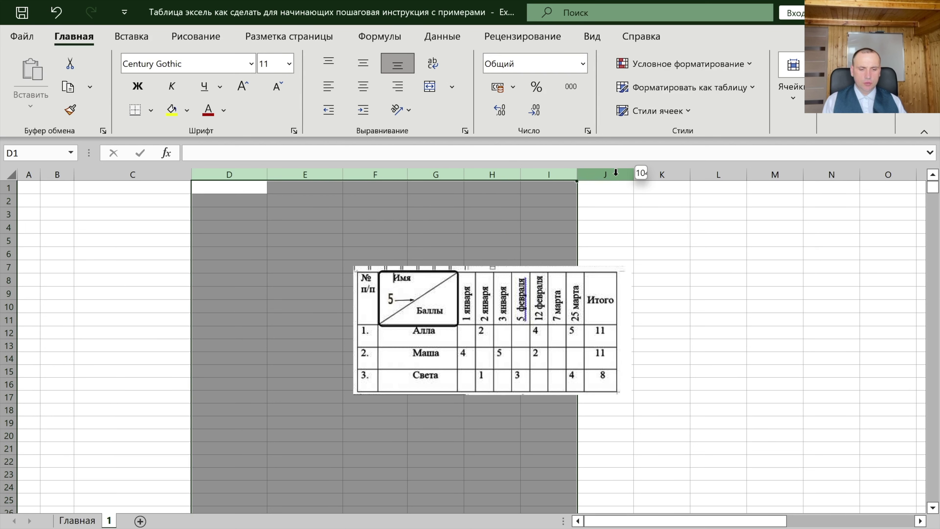
{"action": "left_click", "coordinate": [625, 175], "text": "shift"}
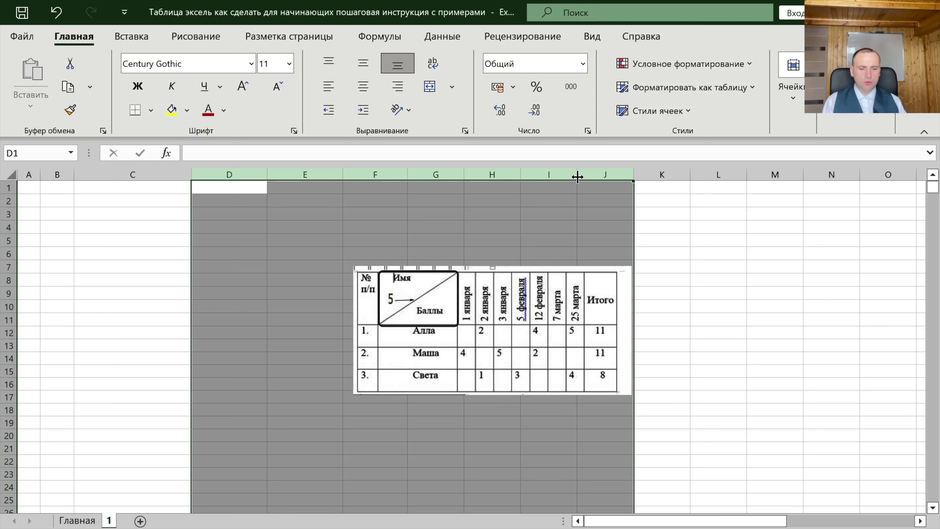
{"action": "left_click_drag", "start_coordinate": [578, 177], "coordinate": [542, 176]}
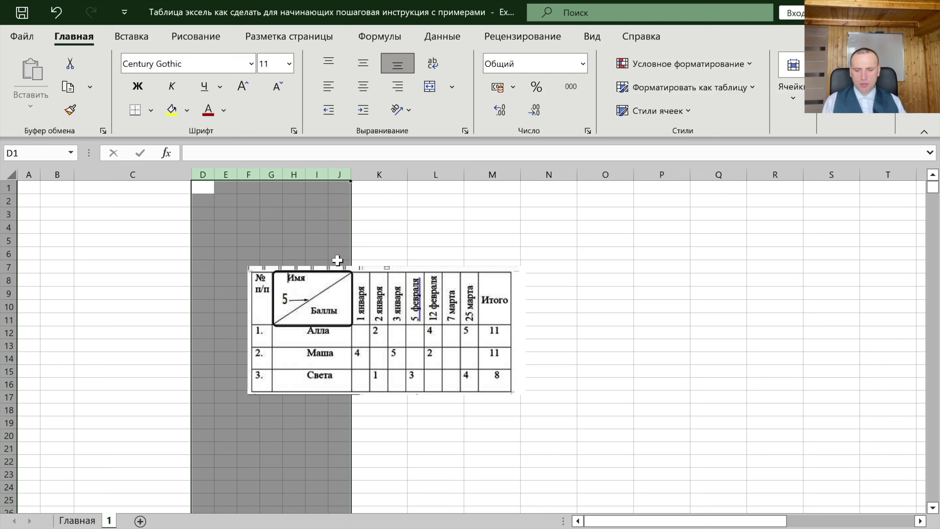
{"action": "left_click", "coordinate": [363, 315]}
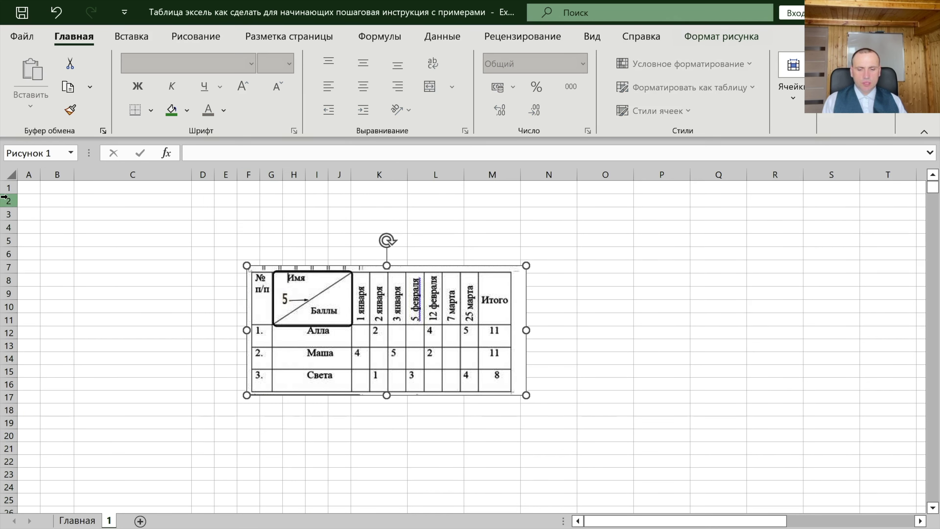
Step: Make row 1 about 89 points tall and move the table picture further right
{"action": "left_click_drag", "start_coordinate": [14, 193], "coordinate": [13, 193]}
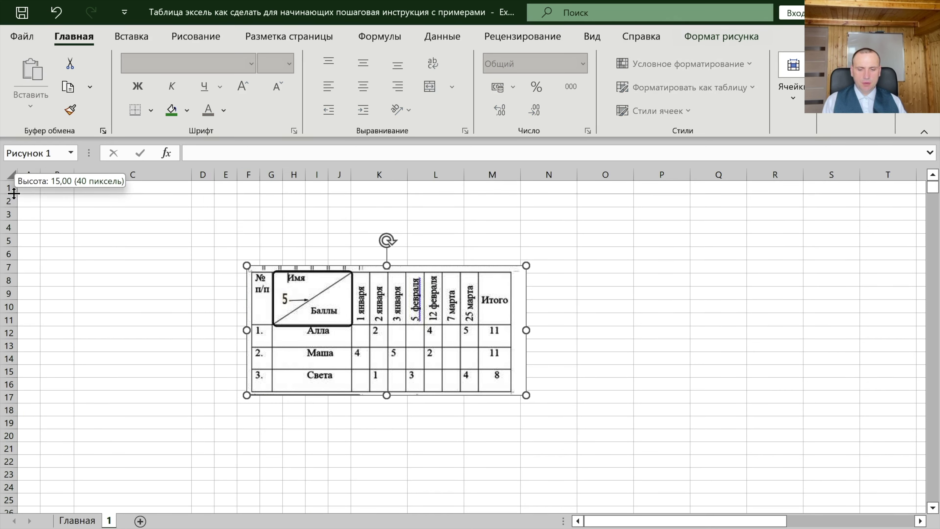
{"action": "left_click_drag", "start_coordinate": [13, 193], "coordinate": [18, 259]}
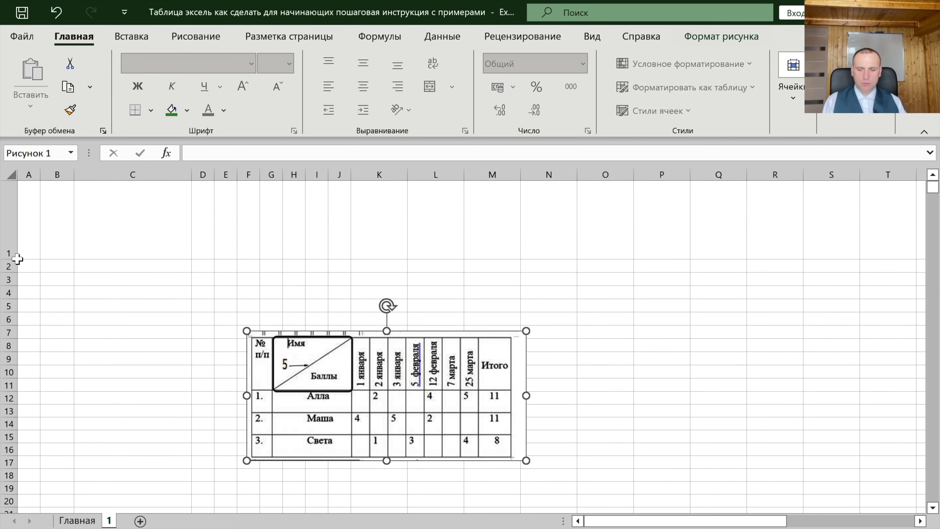
{"action": "left_click_drag", "start_coordinate": [362, 343], "coordinate": [490, 340]}
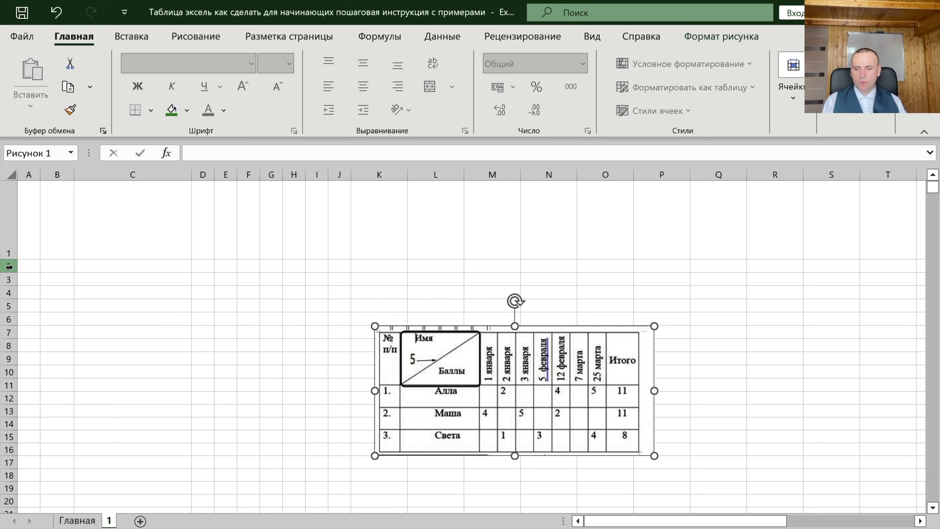
Step: Make rows 2 to 4 slightly taller
{"action": "left_click_drag", "start_coordinate": [9, 266], "coordinate": [11, 292]}
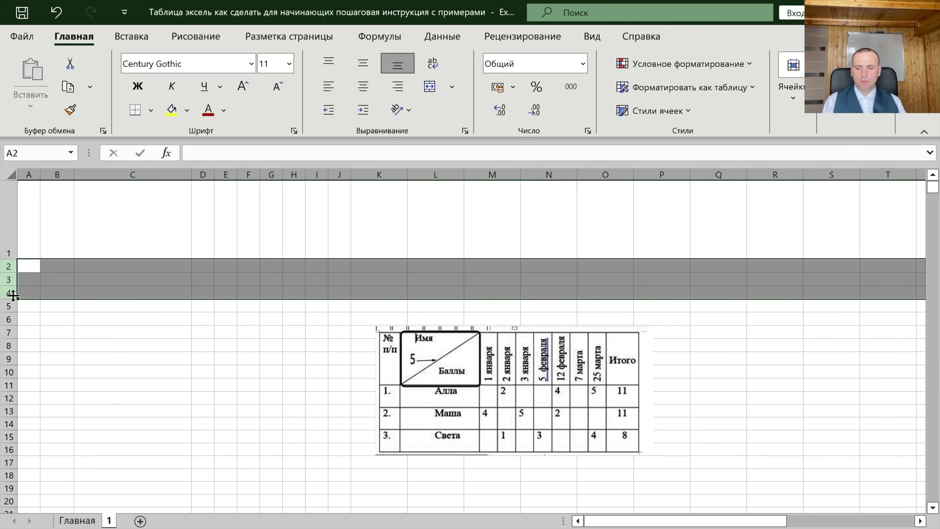
{"action": "left_click_drag", "start_coordinate": [8, 274], "coordinate": [10, 286]}
{"action": "left_click", "coordinate": [398, 459]}
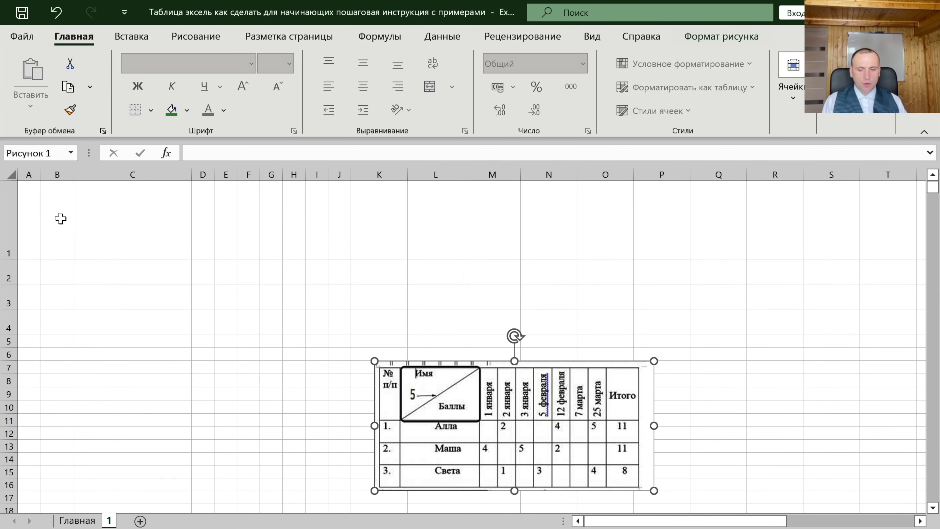
{"action": "left_click_drag", "start_coordinate": [60, 218], "coordinate": [388, 331]}
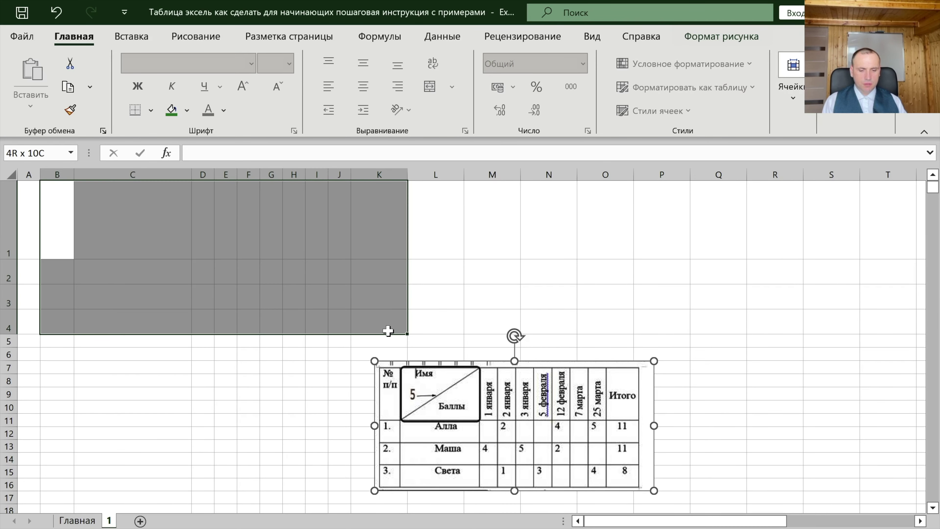
Step: Apply All Borders to B1:K4, then select the date header cells D1:J1
{"action": "left_click_drag", "start_coordinate": [388, 330], "coordinate": [388, 331]}
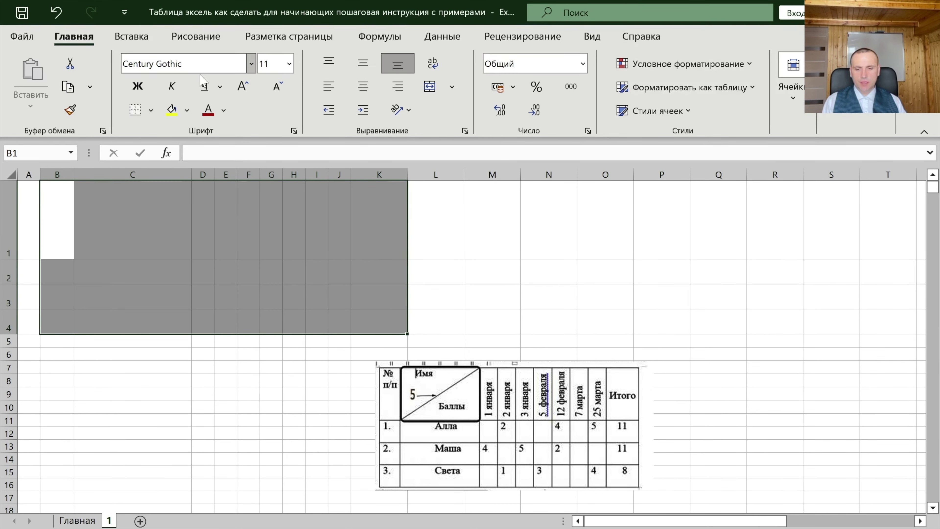
{"action": "left_click", "coordinate": [151, 110]}
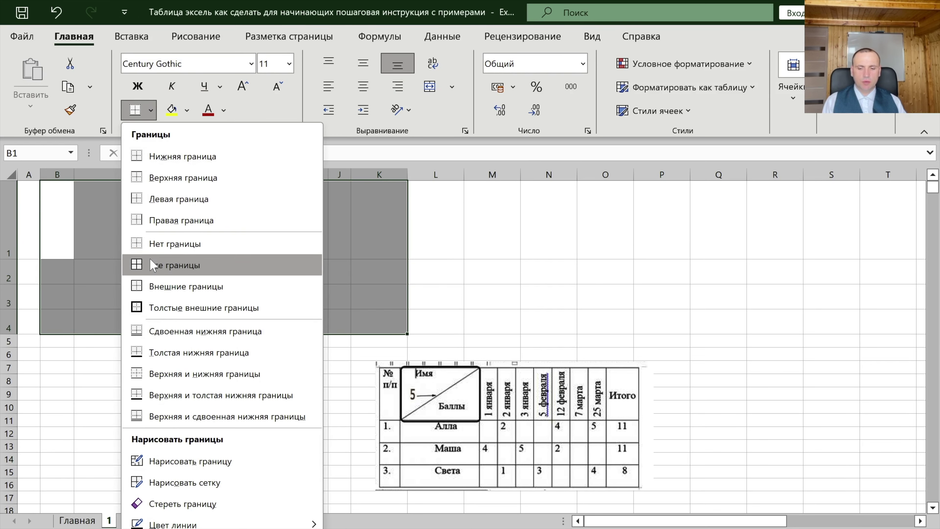
{"action": "left_click", "coordinate": [149, 258]}
{"action": "left_click", "coordinate": [64, 194]}
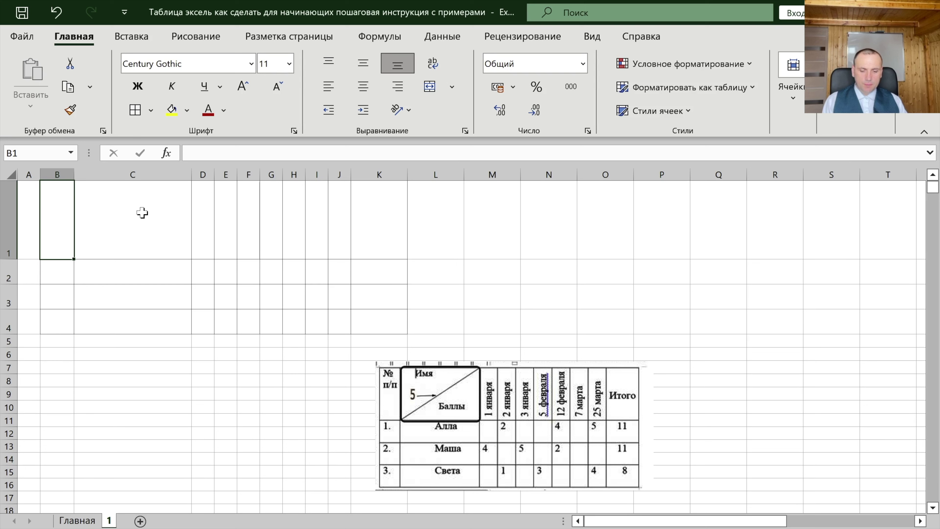
{"action": "left_click", "coordinate": [203, 210]}
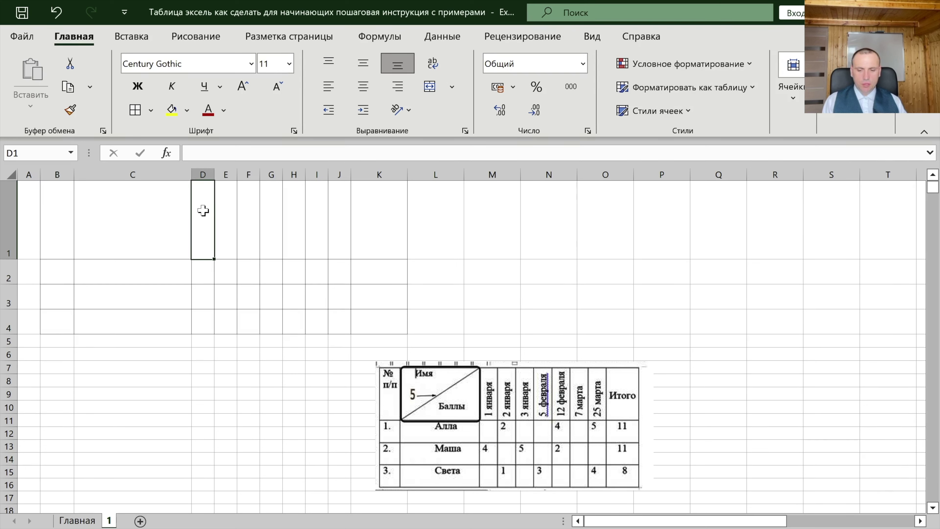
{"action": "left_click_drag", "start_coordinate": [203, 210], "coordinate": [334, 217]}
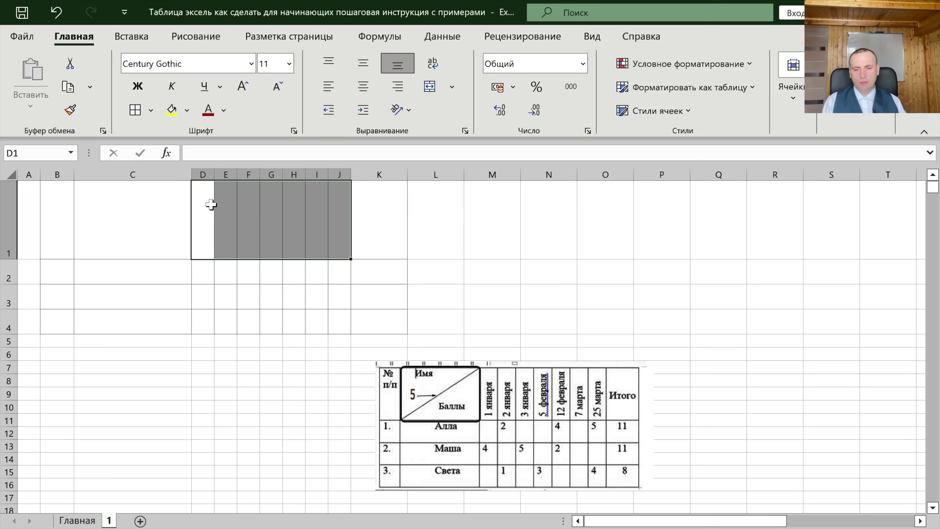
Step: Set D1:J1 text orientation to 90° so it reads upward
{"action": "left_click", "coordinate": [409, 110]}
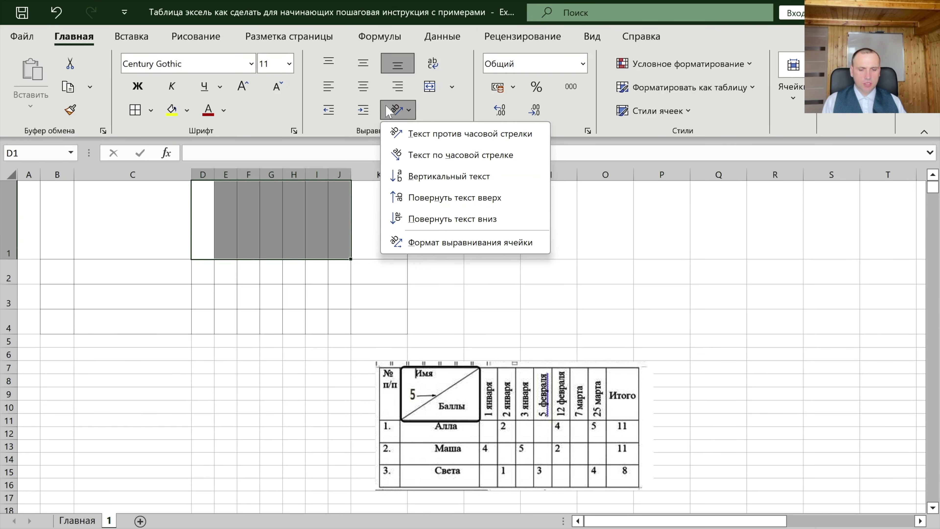
{"action": "left_click", "coordinate": [409, 110]}
{"action": "key", "text": "ctrl+1"}
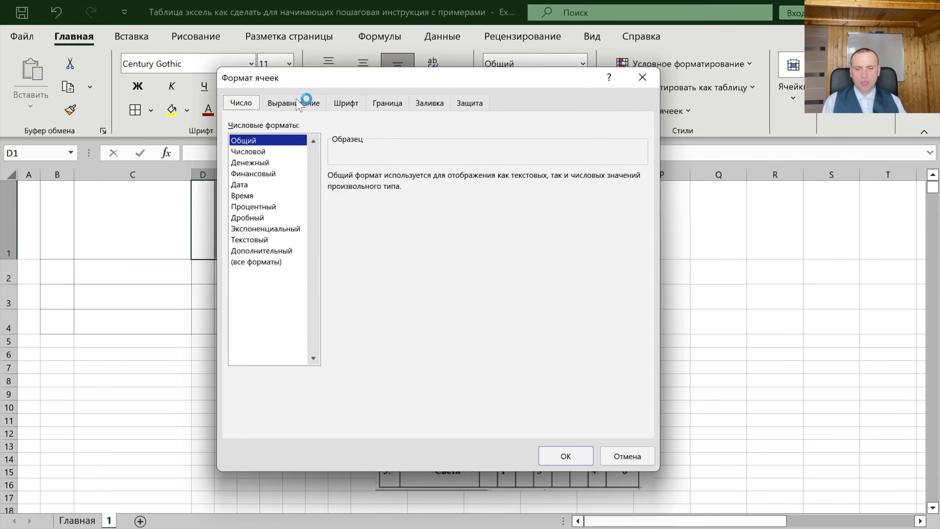
{"action": "left_click", "coordinate": [298, 102]}
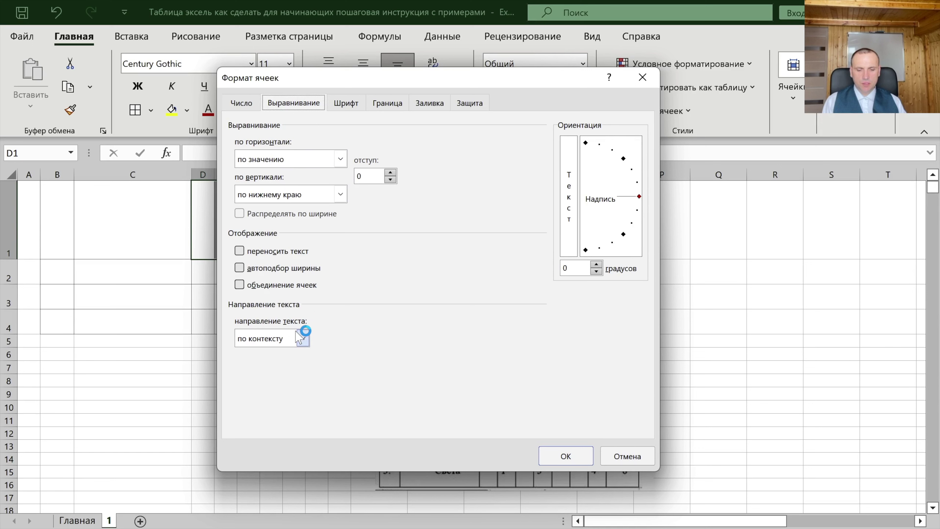
{"action": "left_click_drag", "start_coordinate": [637, 199], "coordinate": [586, 143]}
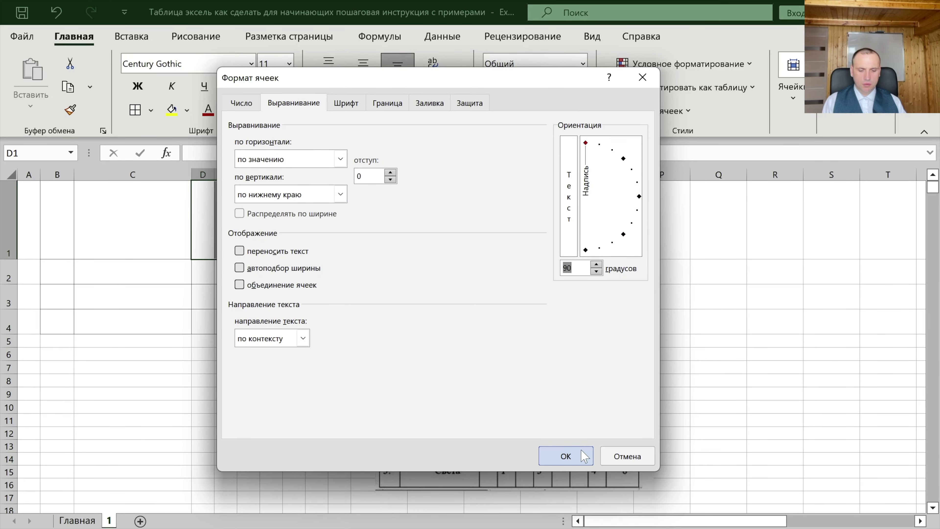
{"action": "left_click", "coordinate": [609, 456]}
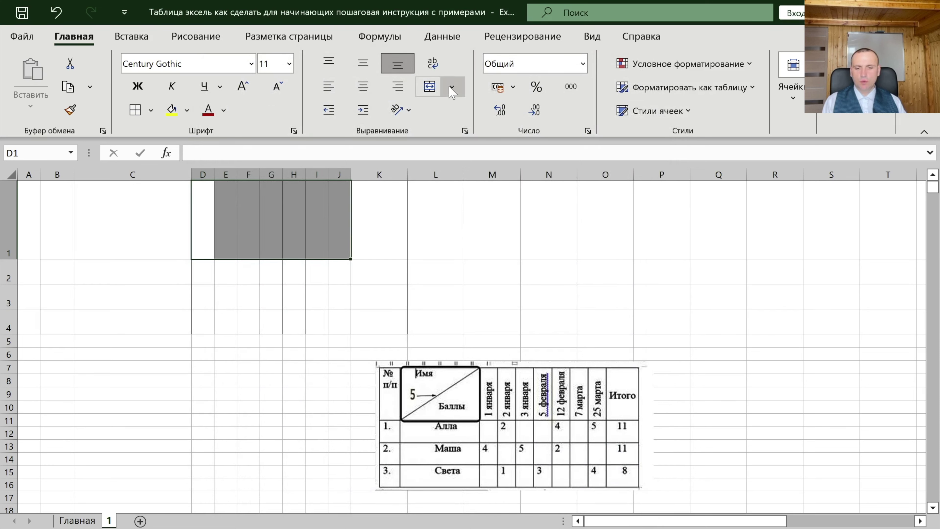
{"action": "left_click", "coordinate": [417, 109]}
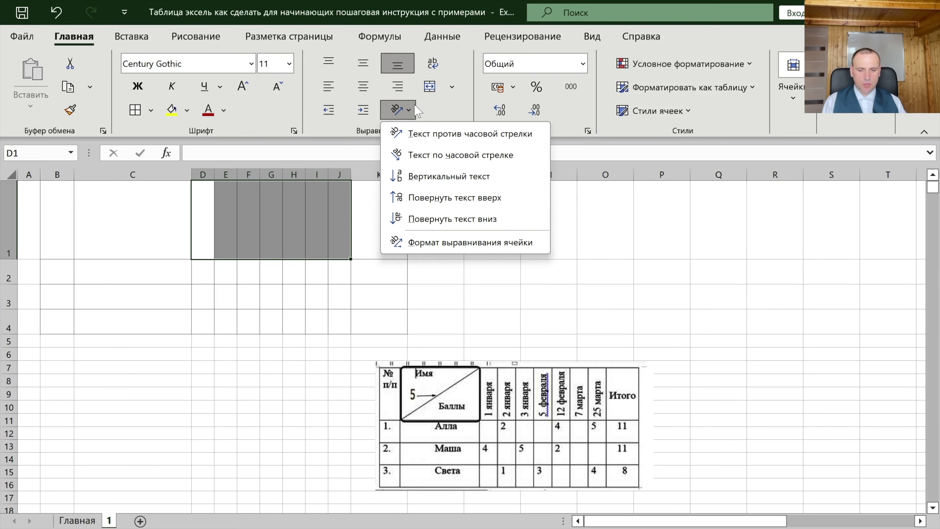
{"action": "left_click", "coordinate": [415, 196]}
Step: Enter 1 января in D1 and 2 in E1, then autofill the dates across to J1
{"action": "left_click", "coordinate": [196, 224]}
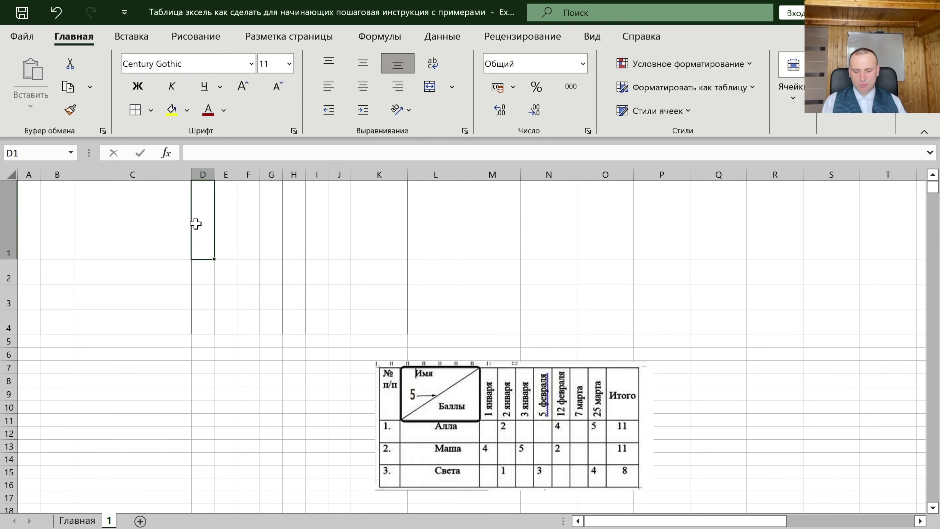
{"action": "type", "text": "1 янвр"}
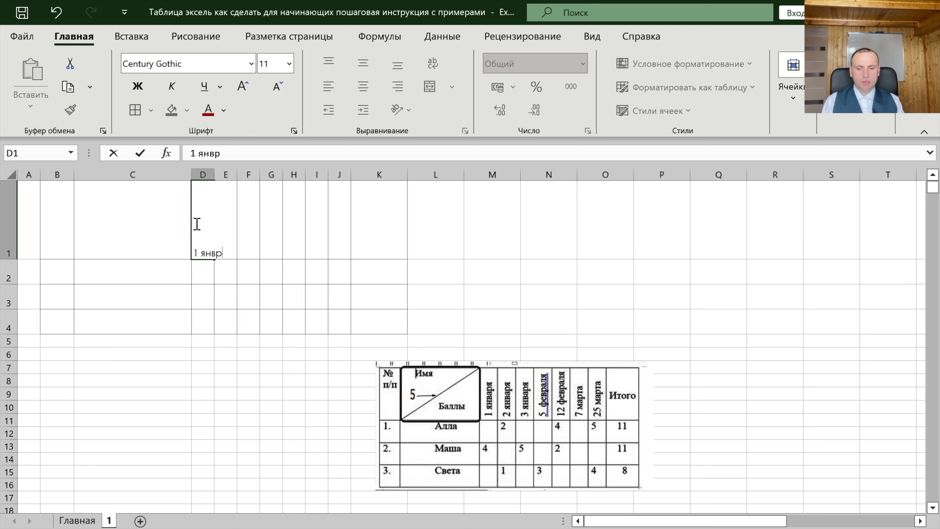
{"action": "key", "text": "BackSpace"}
{"action": "type", "text": "аря"}
{"action": "key", "text": "Tab"}
{"action": "type", "text": "2"}
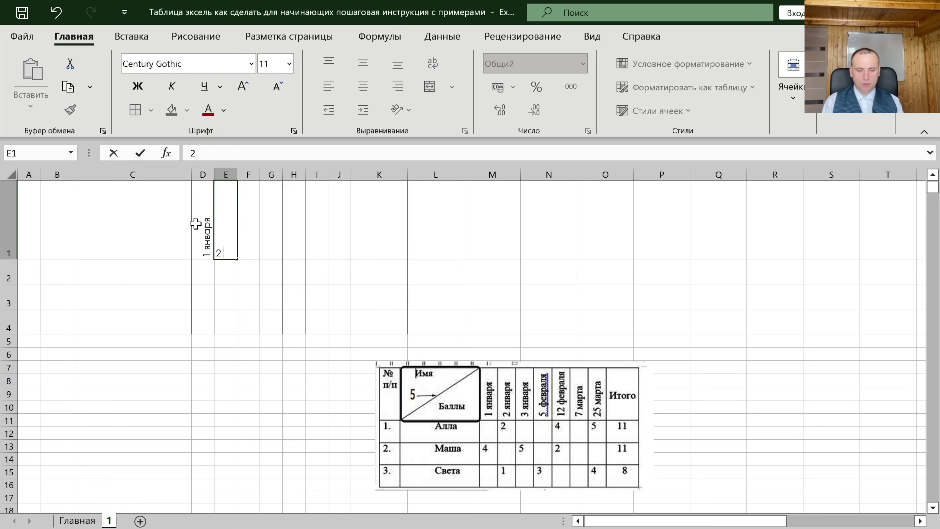
{"action": "key", "text": "Return"}
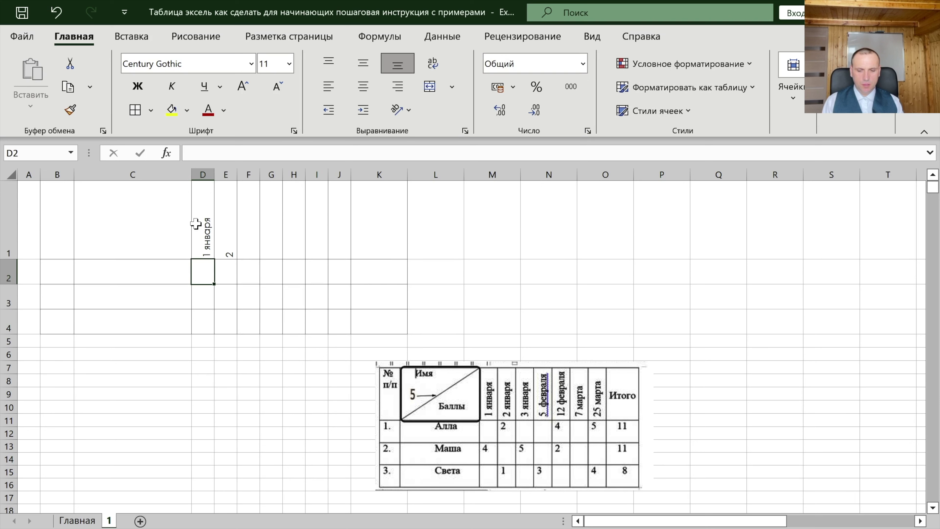
{"action": "left_click", "coordinate": [196, 224]}
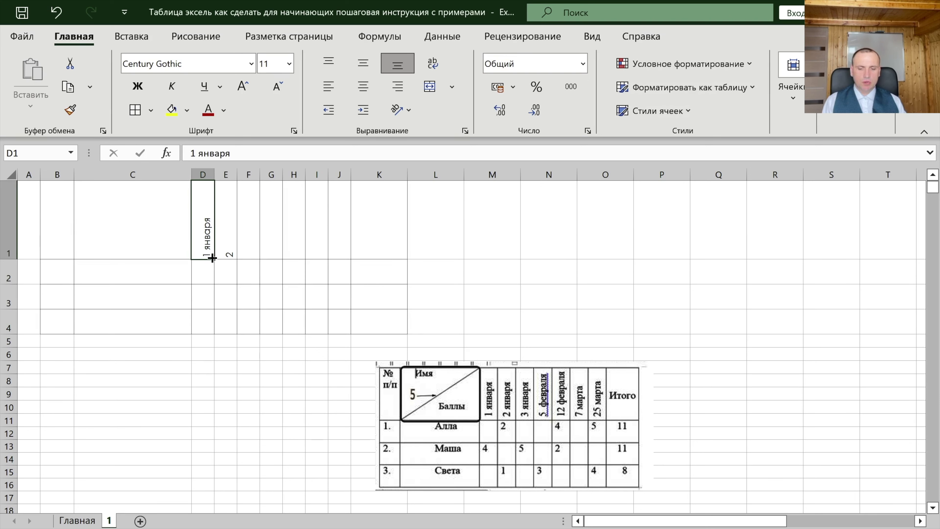
{"action": "left_click_drag", "start_coordinate": [214, 259], "coordinate": [350, 259]}
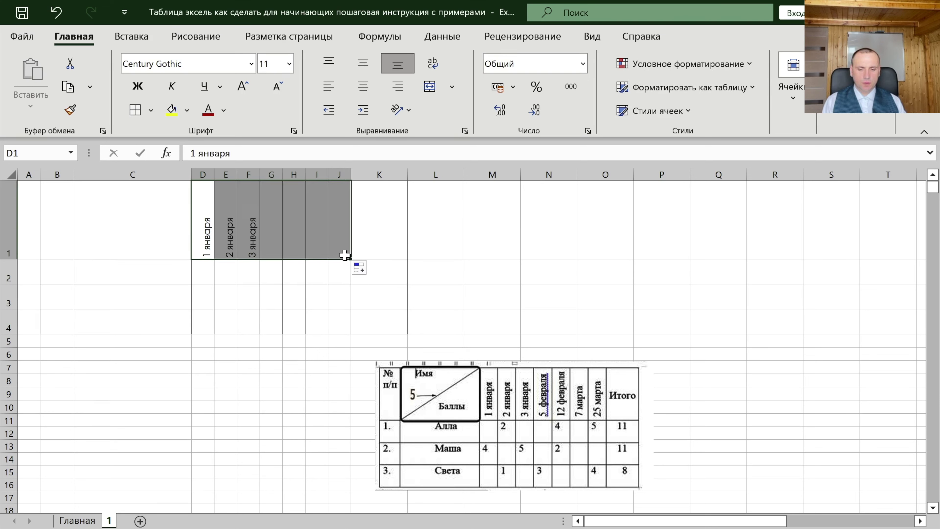
Step: Clear the unwanted autofilled dates in G1 through J1
{"action": "left_click", "coordinate": [253, 239]}
{"action": "left_click", "coordinate": [265, 239]}
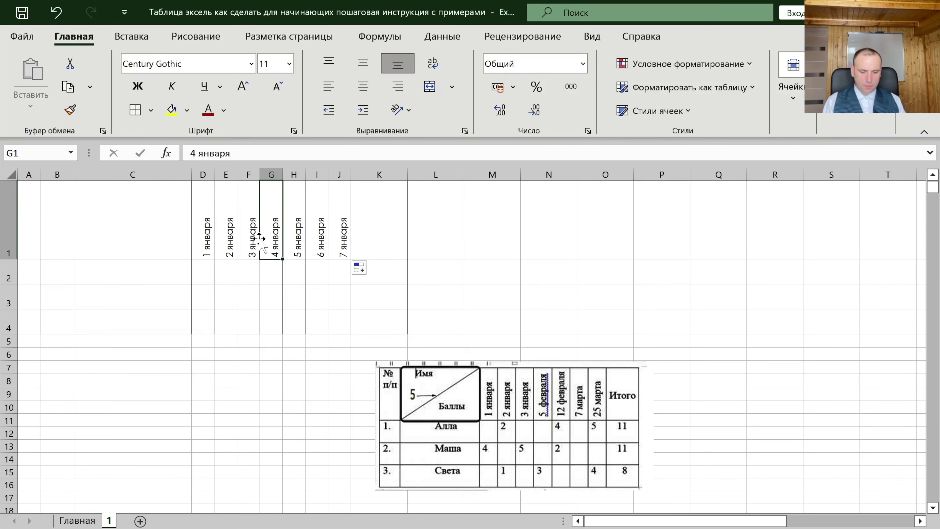
{"action": "key", "text": "Delete"}
{"action": "key", "text": "Right"}
{"action": "key", "text": "Delete"}
{"action": "key", "text": "Left"}
{"action": "key", "text": "Right"}
{"action": "key", "text": "Right"}
{"action": "key", "text": "Delete"}
{"action": "key", "text": "Right"}
{"action": "key", "text": "Delete"}
{"action": "key", "text": "Left"}
{"action": "key", "text": "Left"}
{"action": "key", "text": "Left"}
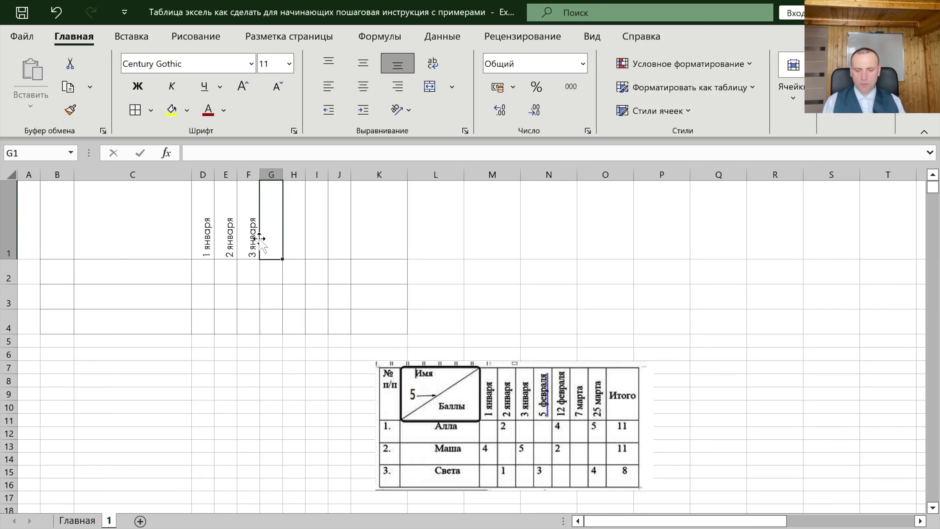
Step: Enter 5 февраля, 12 февраля, 7 марта and 25 марта in G1:J1
{"action": "type", "text": "5"}
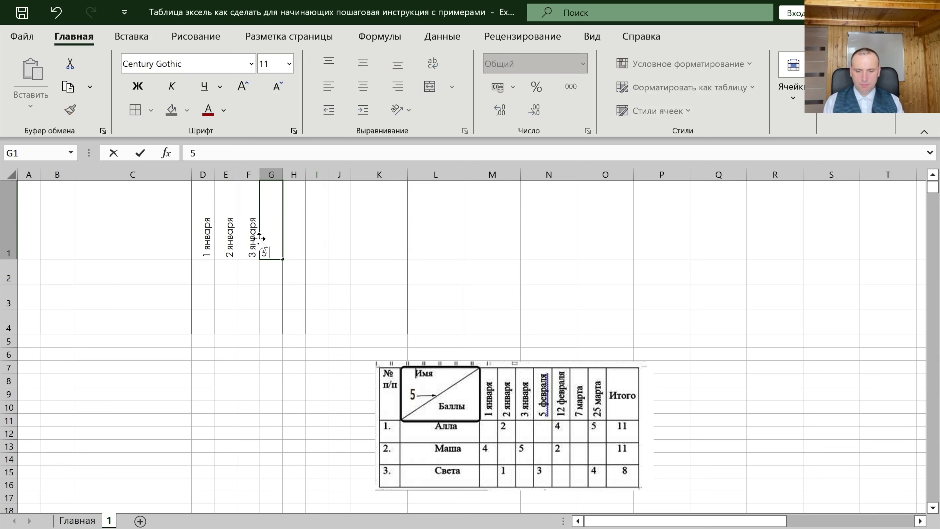
{"action": "type", "text": " февраля"}
{"action": "key", "text": "Tab"}
{"action": "type", "text": "12 февраля"}
{"action": "key", "text": "Tab"}
{"action": "type", "text": "7"}
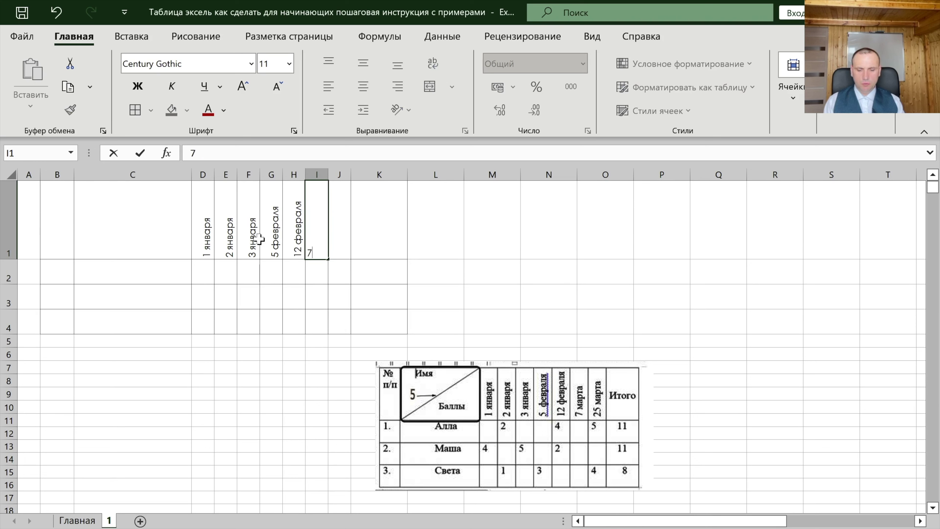
{"action": "type", "text": " марта"}
{"action": "key", "text": "Tab"}
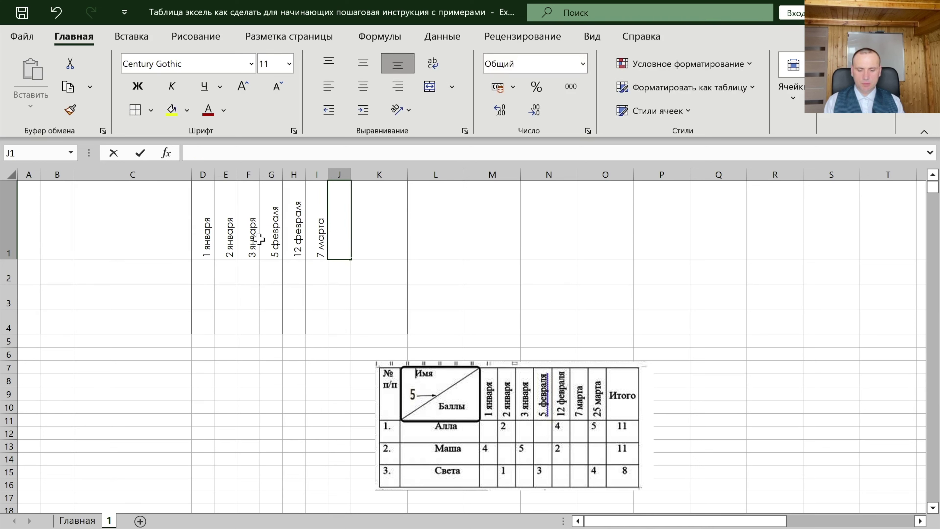
{"action": "type", "text": "25 март"}
{"action": "key", "text": "Tab"}
Step: Enter the total heading Итого in K1, capitalising its first letter
{"action": "type", "text": "ито"}
{"action": "left_click", "coordinate": [258, 240]}
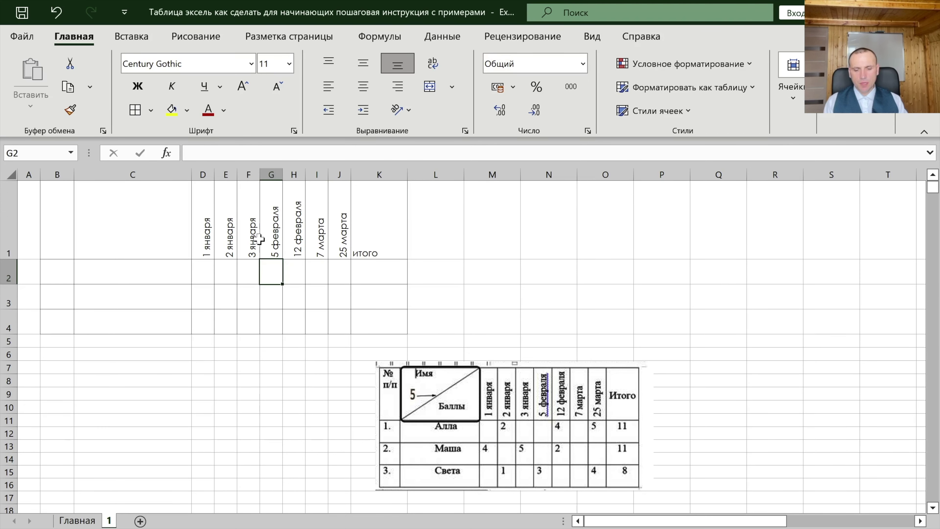
{"action": "key", "text": "Right"}
{"action": "key", "text": "Right"}
{"action": "key", "text": "Right"}
{"action": "key", "text": "Right"}
{"action": "key", "text": "F2"}
{"action": "key", "text": "Home"}
{"action": "key", "text": "Delete"}
{"action": "type", "text": "И"}
{"action": "key", "text": "Return"}
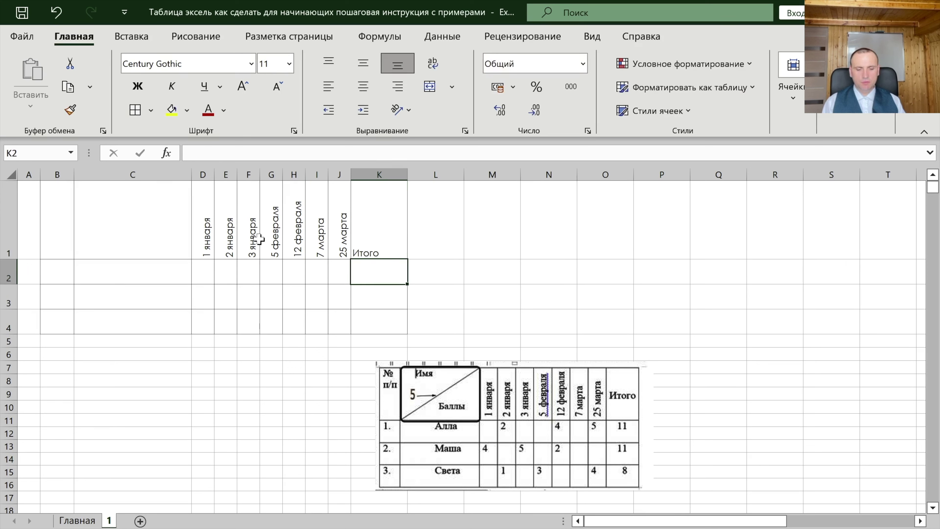
{"action": "left_click", "coordinate": [378, 208]}
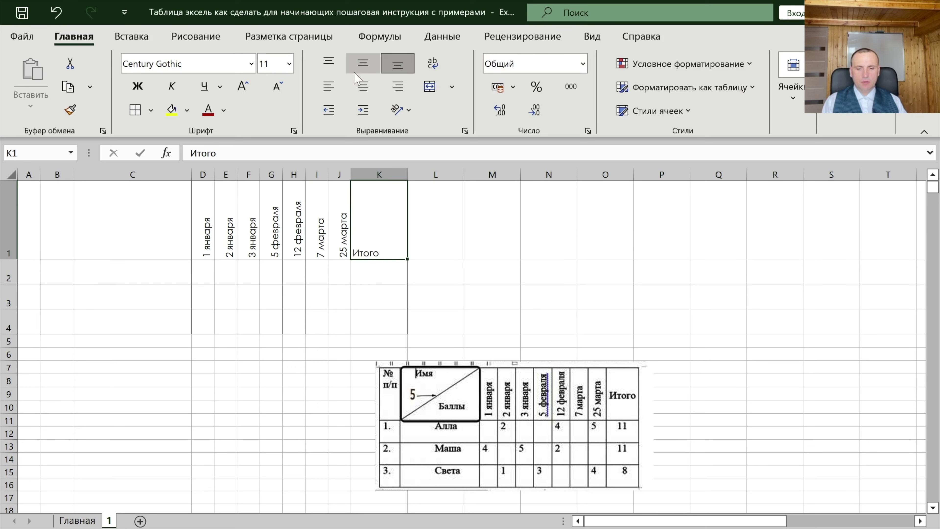
Step: Centre Итого in K1 and enter the two-line header № П/П in B1
{"action": "left_click", "coordinate": [366, 66]}
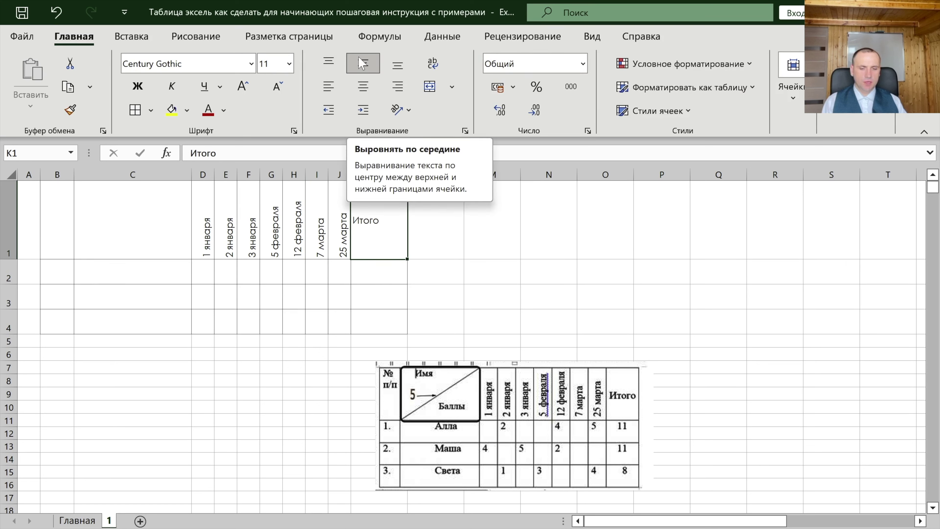
{"action": "left_click", "coordinate": [364, 88]}
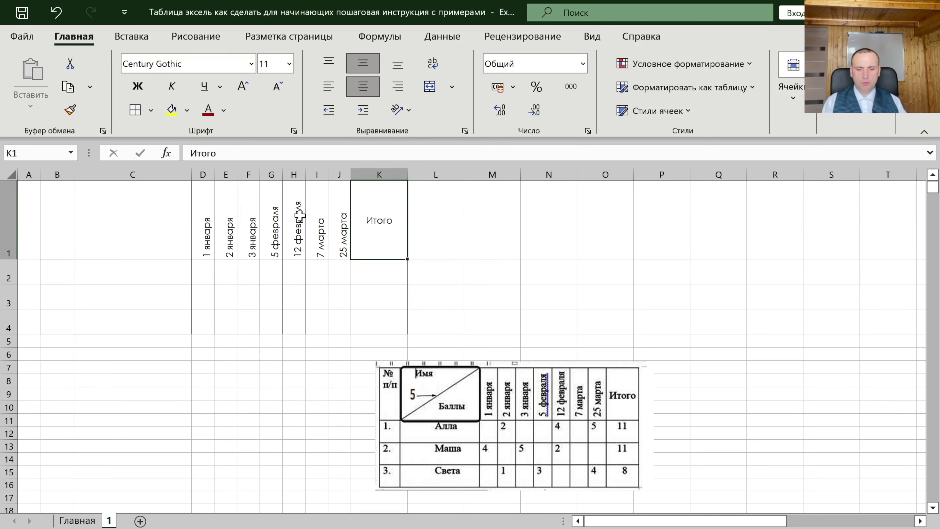
{"action": "left_click", "coordinate": [45, 212]}
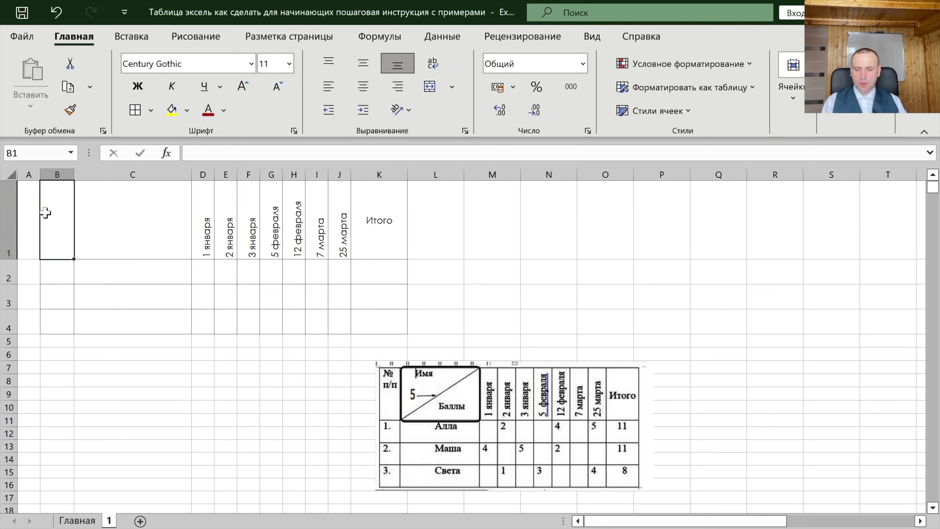
{"action": "double_click", "coordinate": [45, 212]}
{"action": "type", "text": "№"}
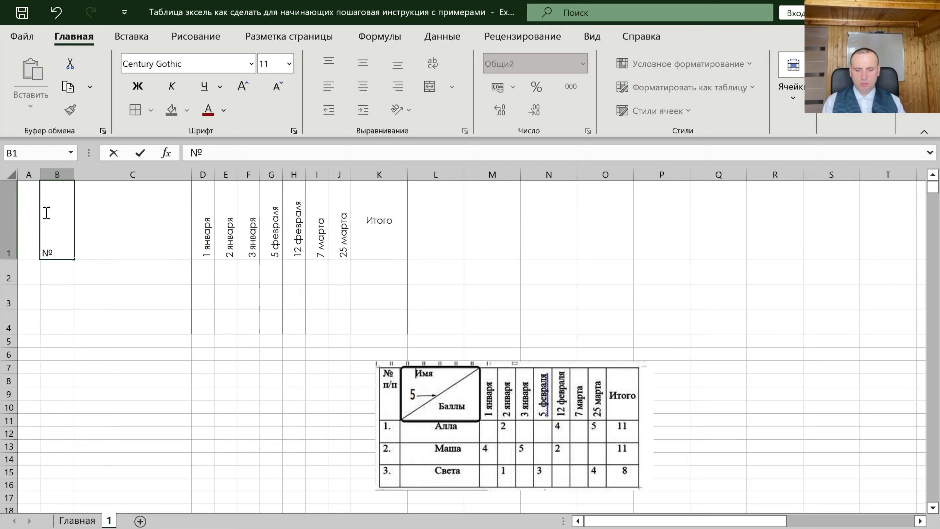
{"action": "key", "text": "alt+Return"}
{"action": "type", "text": "П/П"}
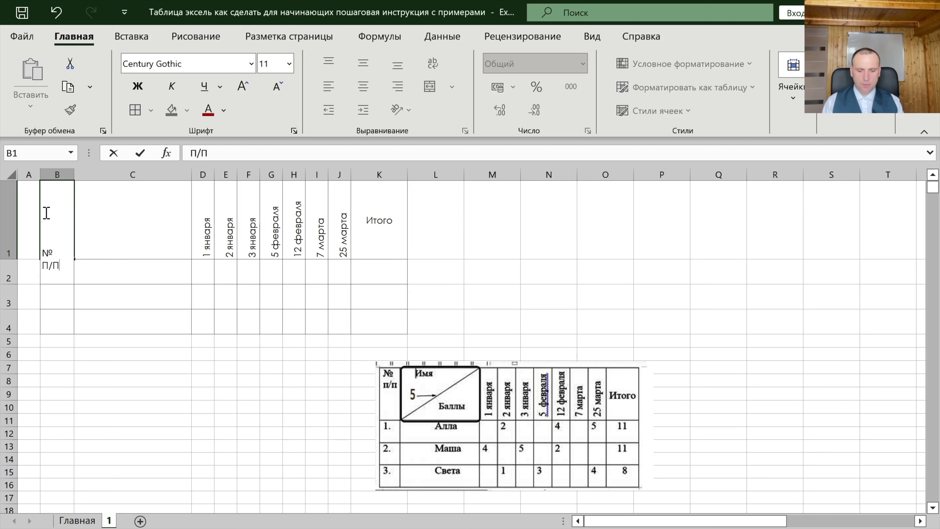
{"action": "key", "text": "Tab"}
{"action": "left_click", "coordinate": [45, 213]}
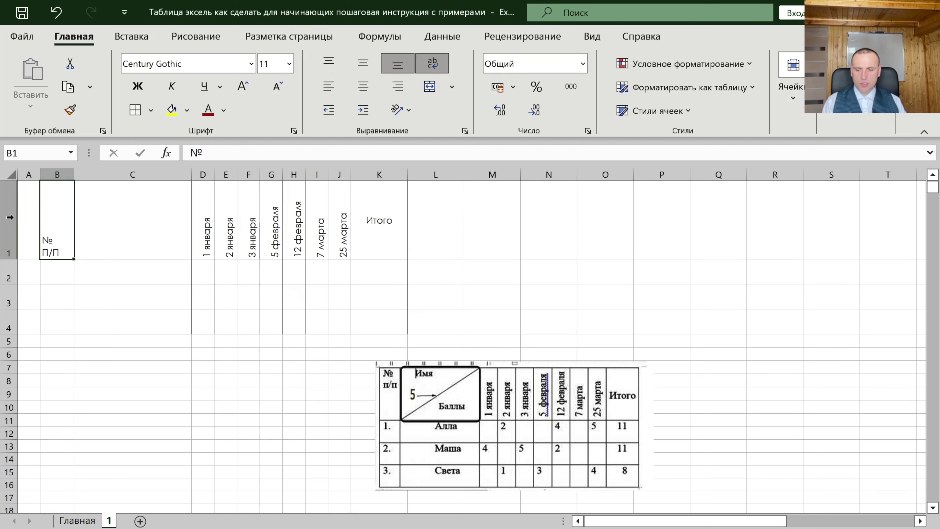
{"action": "left_click_drag", "start_coordinate": [45, 218], "coordinate": [49, 319]}
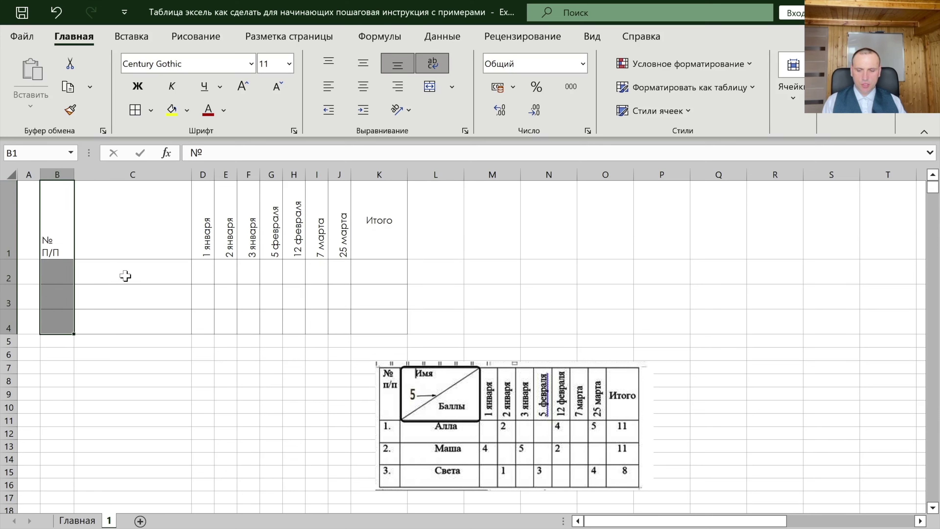
Step: Align B1:C4 to the top and centre horizontally
{"action": "left_click_drag", "start_coordinate": [125, 276], "coordinate": [124, 319]}
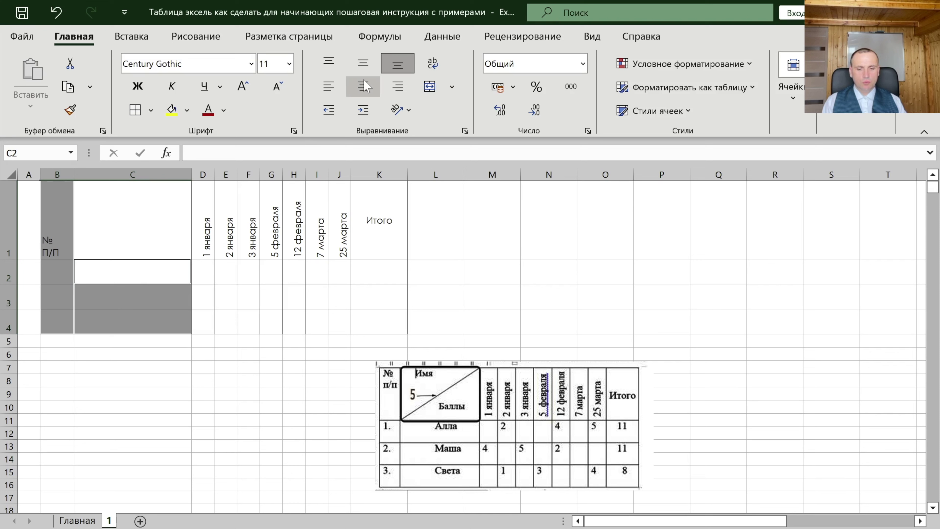
{"action": "left_click", "coordinate": [330, 64]}
{"action": "left_click", "coordinate": [363, 87]}
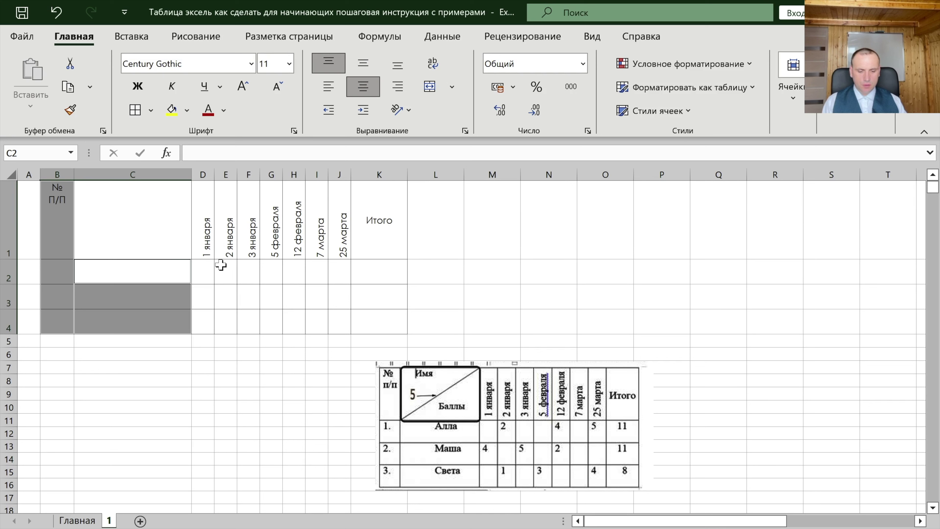
Step: Give the score cells D2:J4 left and top alignment
{"action": "left_click_drag", "start_coordinate": [208, 270], "coordinate": [344, 297]}
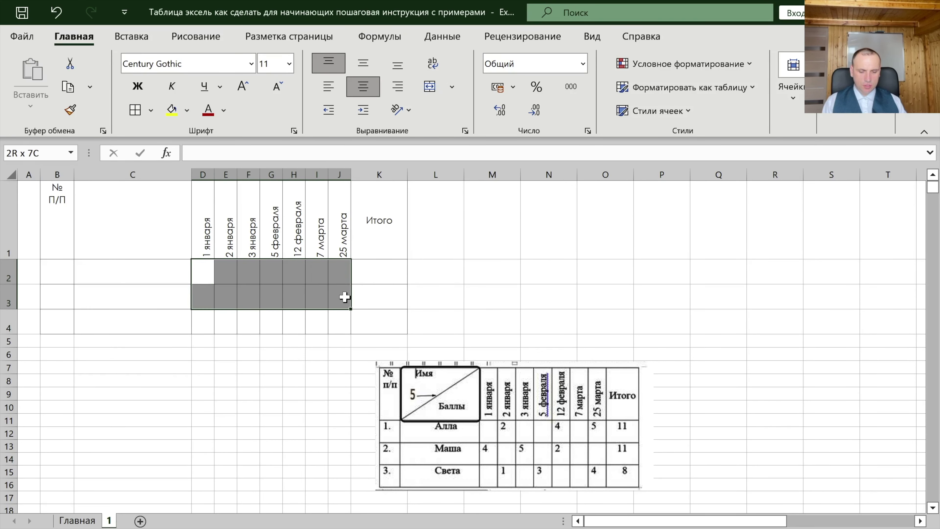
{"action": "left_click_drag", "start_coordinate": [345, 298], "coordinate": [343, 321]}
{"action": "left_click", "coordinate": [328, 86]}
{"action": "left_click", "coordinate": [331, 65]}
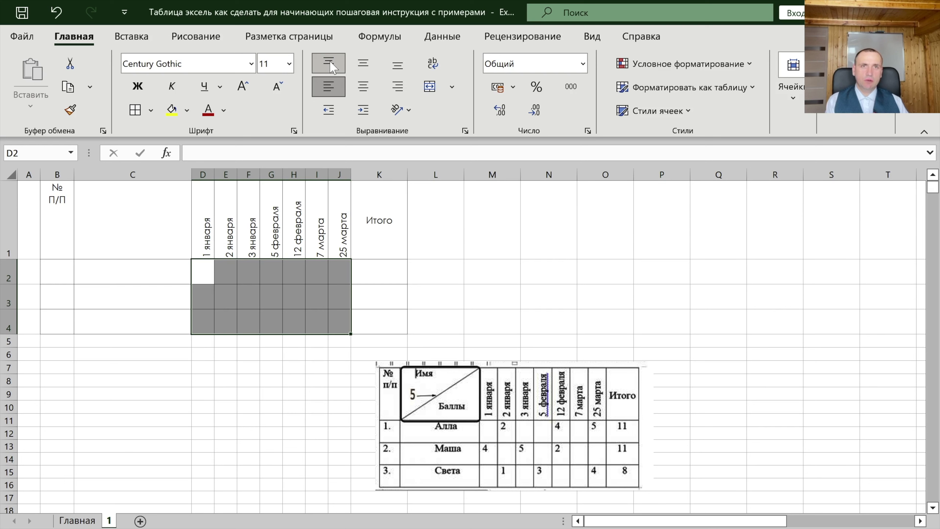
{"action": "left_click", "coordinate": [333, 68]}
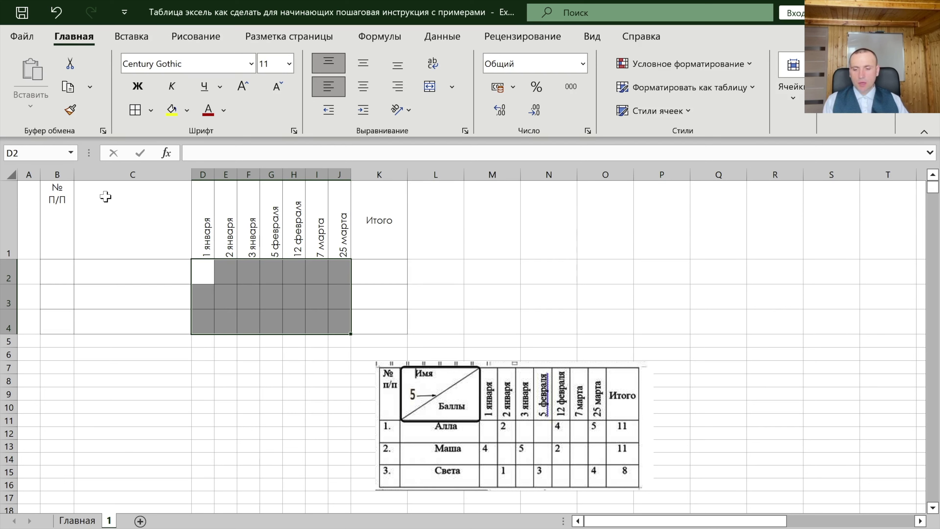
Step: Enter Имя above Баллы in C1, padding Баллы with spaces to push it right
{"action": "left_click", "coordinate": [107, 210]}
{"action": "type", "text": "Имя"}
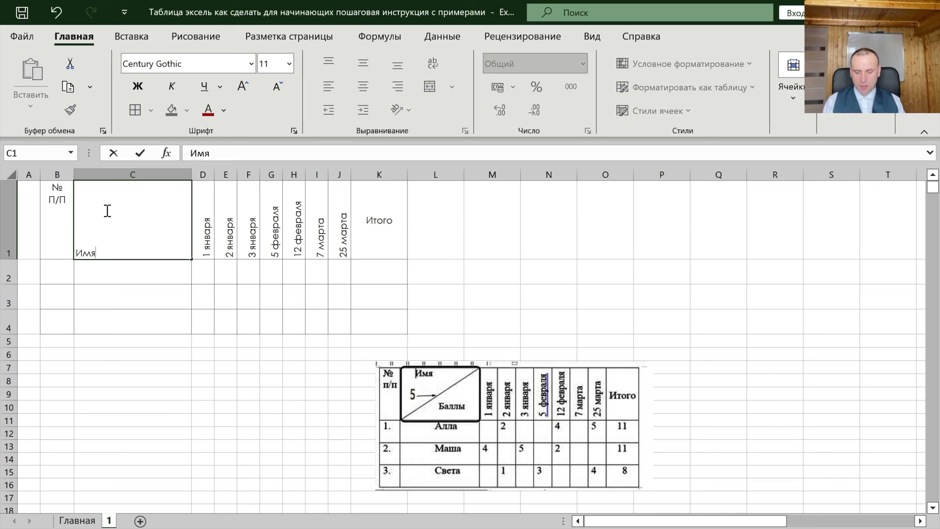
{"action": "key", "text": "alt+Return"}
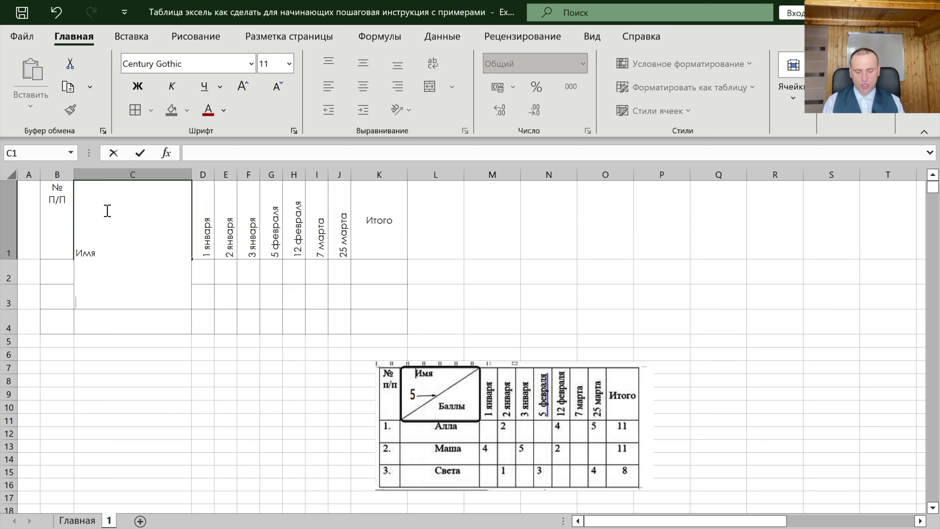
{"action": "type", "text": "Баллы"}
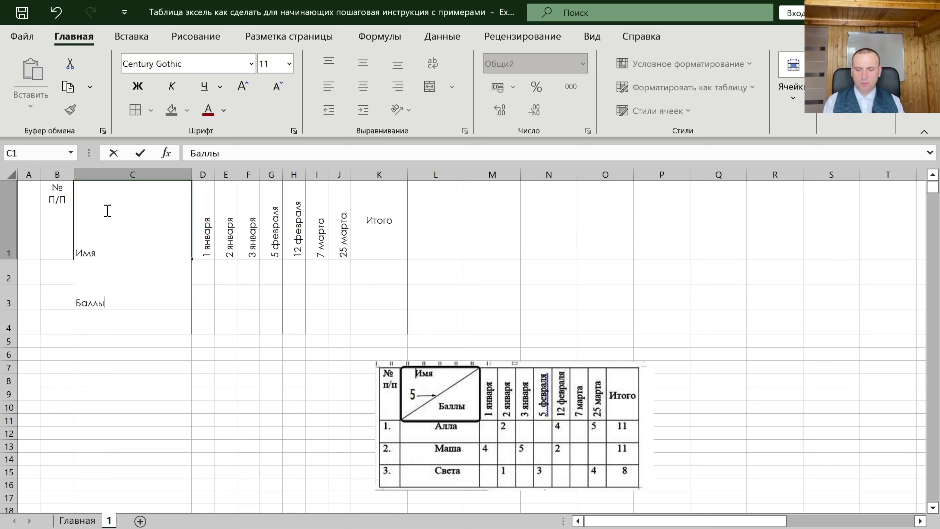
{"action": "key", "text": "Return"}
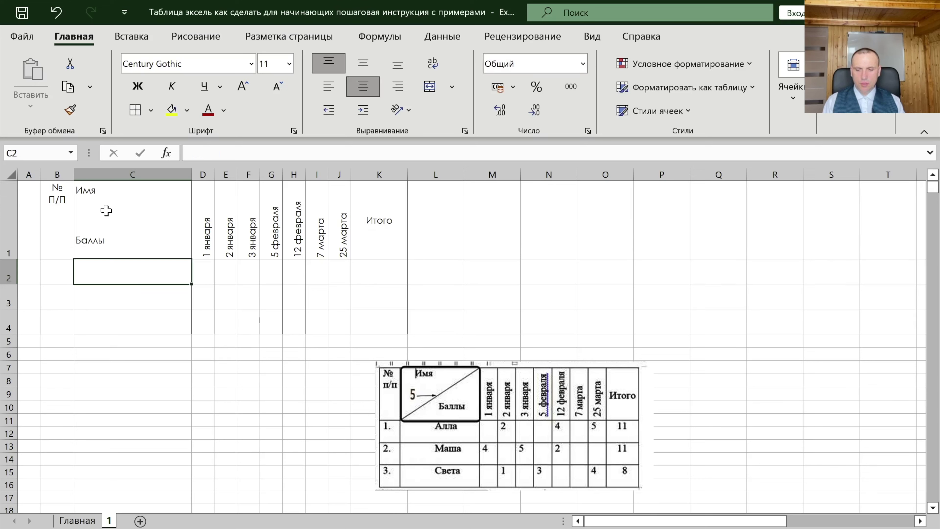
{"action": "left_click", "coordinate": [129, 200]}
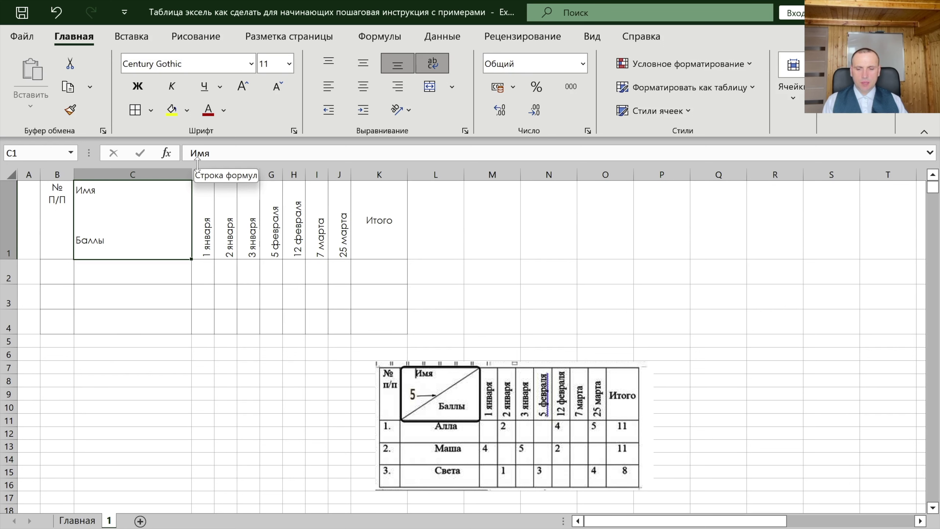
{"action": "left_click_drag", "start_coordinate": [197, 163], "coordinate": [194, 222]}
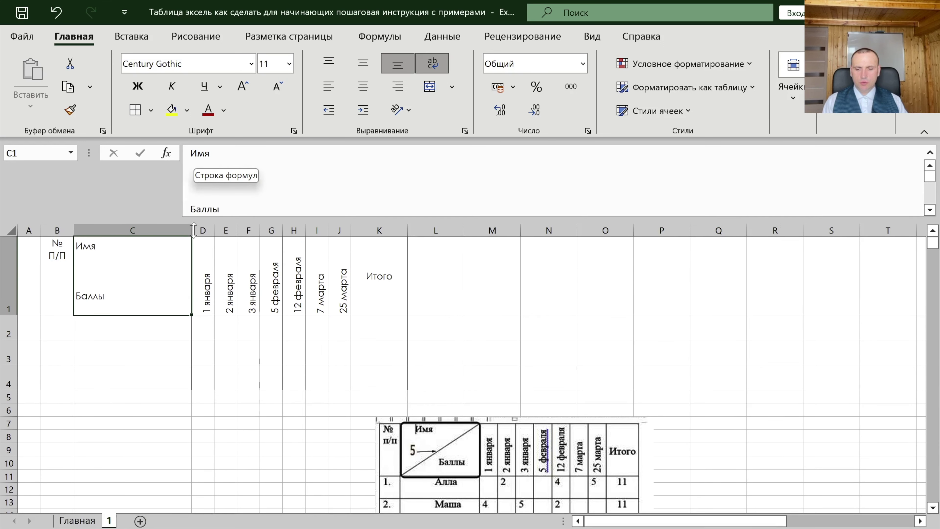
{"action": "left_click", "coordinate": [192, 152]}
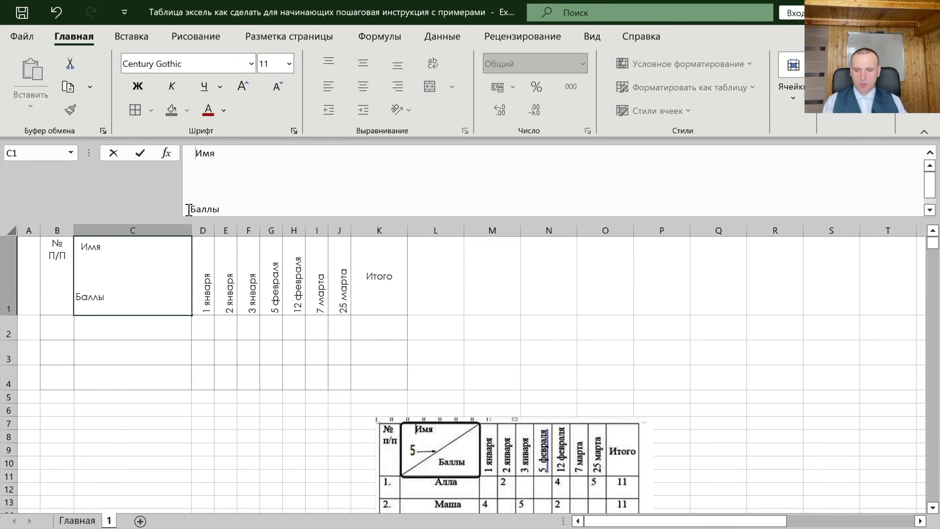
{"action": "left_click", "coordinate": [192, 154]}
{"action": "key", "text": "Return"}
{"action": "key", "text": "Up"}
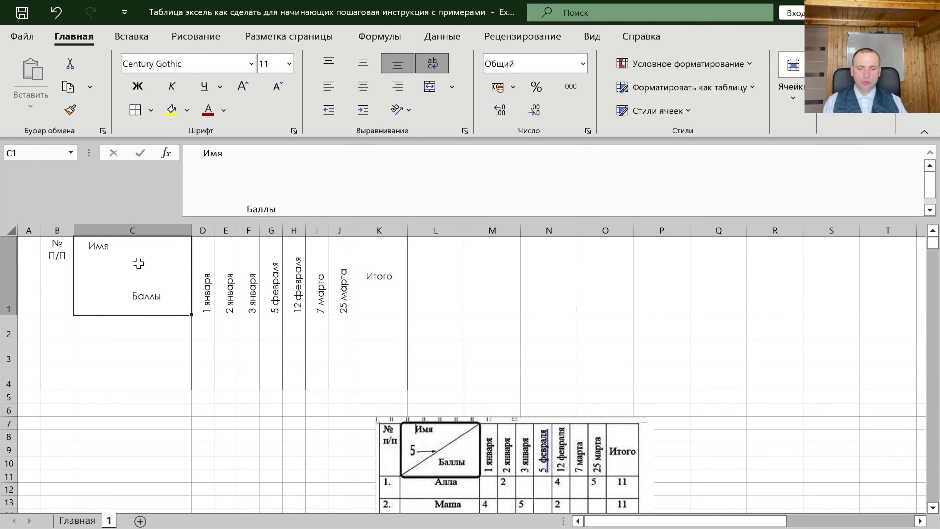
Step: Open Format Cells for C1 on the Border tab
{"action": "key", "text": "ctrl+1"}
{"action": "left_click", "coordinate": [345, 104]}
{"action": "left_click", "coordinate": [309, 103]}
{"action": "left_click", "coordinate": [388, 103]}
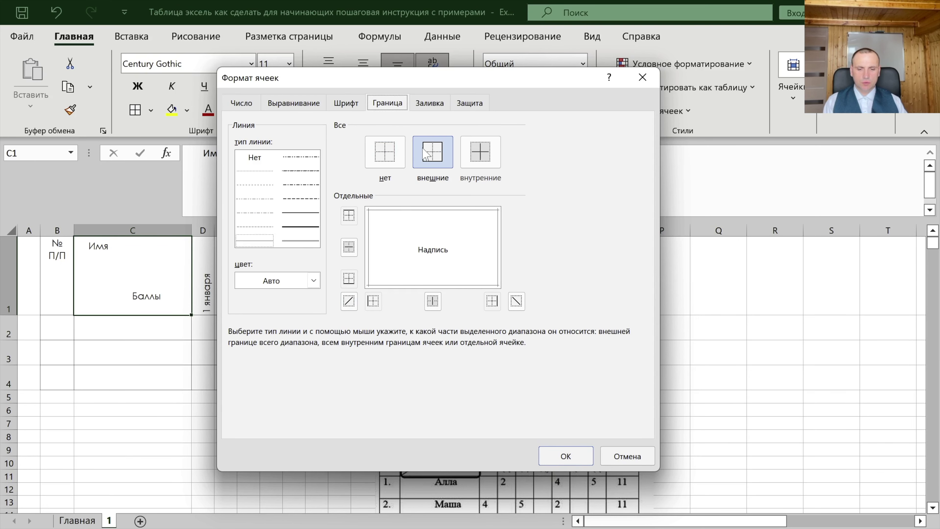
Step: Add a bottom-left to top-right diagonal border in C1 and collapse the formula bar
{"action": "mouse_move", "coordinate": [430, 85]}
{"action": "left_mouse_down"}
{"action": "mouse_move", "coordinate": [409, 376]}
{"action": "mouse_move", "coordinate": [404, 133]}
{"action": "left_mouse_up"}
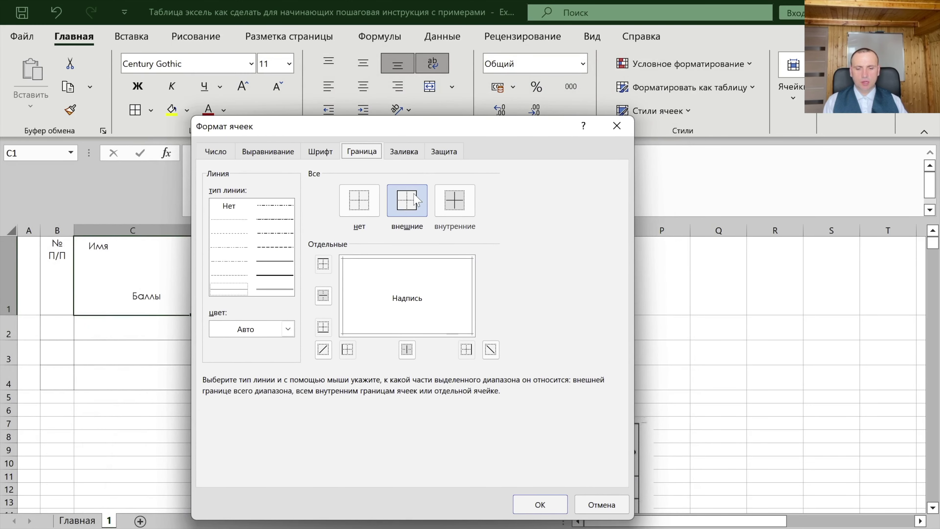
{"action": "left_click", "coordinate": [323, 350]}
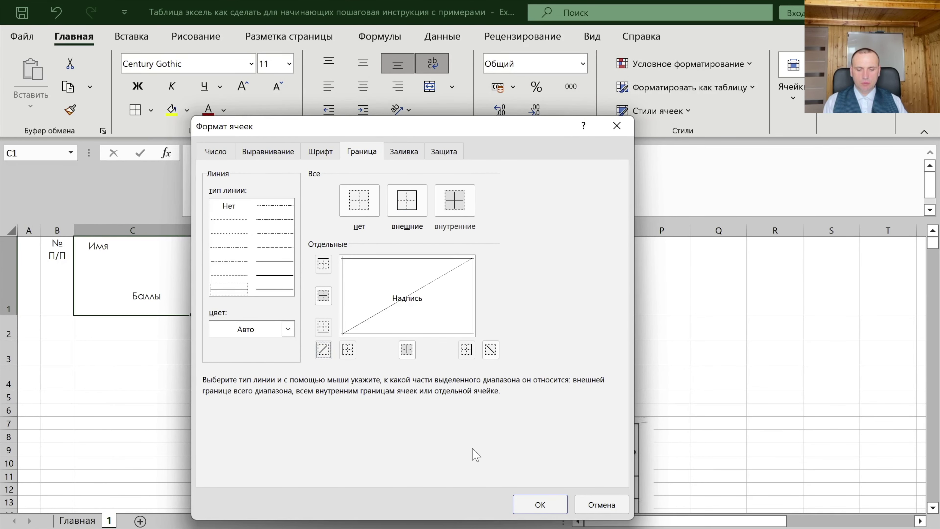
{"action": "left_click", "coordinate": [525, 510]}
{"action": "left_click", "coordinate": [271, 409]}
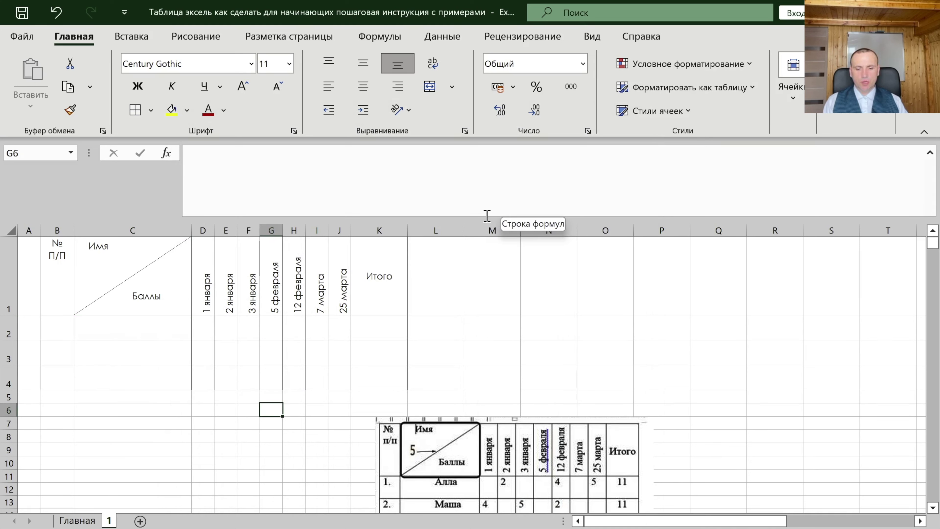
{"action": "left_click_drag", "start_coordinate": [482, 217], "coordinate": [493, 91]}
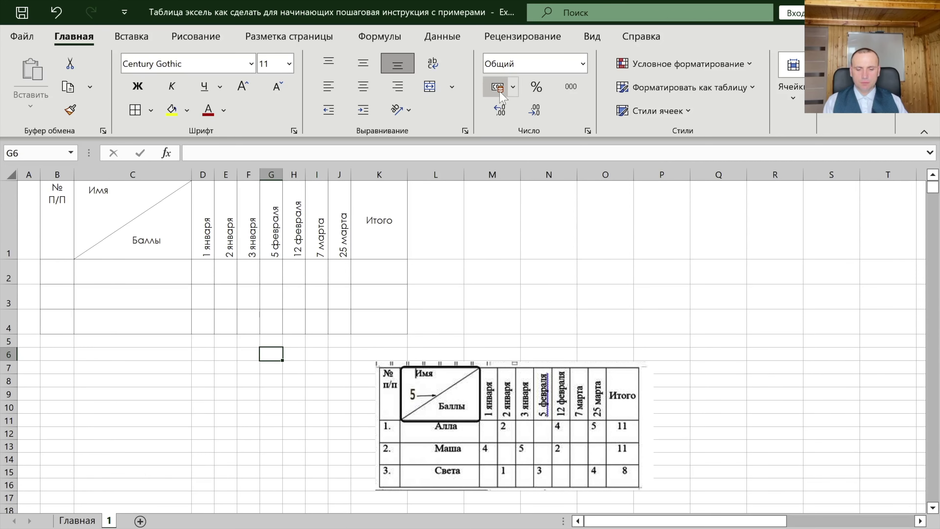
Step: Number the table rows 1., 2., 3 in cells B2 to B4
{"action": "left_click", "coordinate": [65, 289]}
{"action": "left_click", "coordinate": [65, 269]}
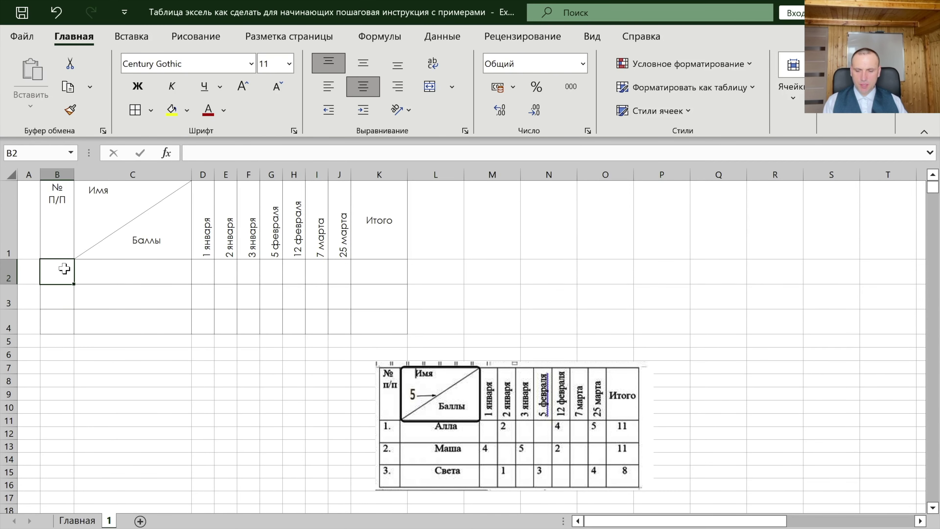
{"action": "type", "text": "1."}
{"action": "key", "text": "Return"}
{"action": "type", "text": "2."}
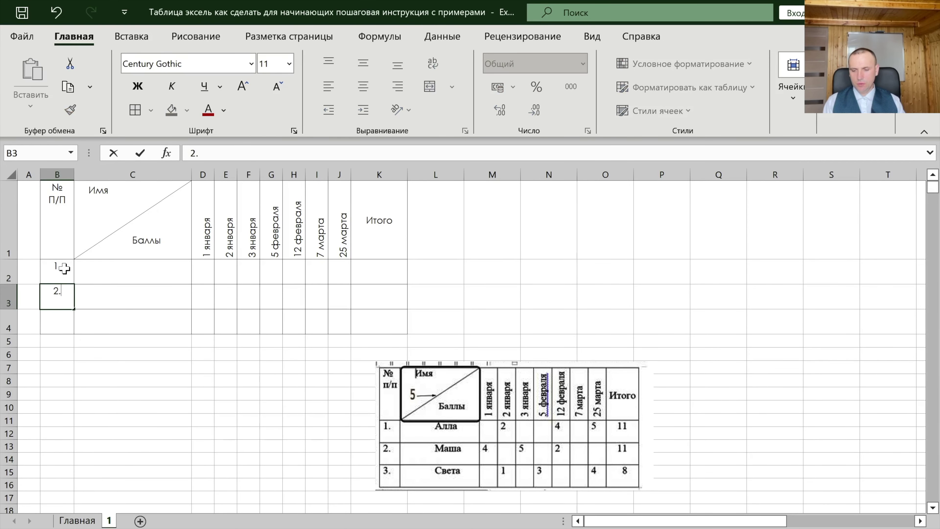
{"action": "key", "text": "Return"}
{"action": "type", "text": "3"}
{"action": "key", "text": "Tab"}
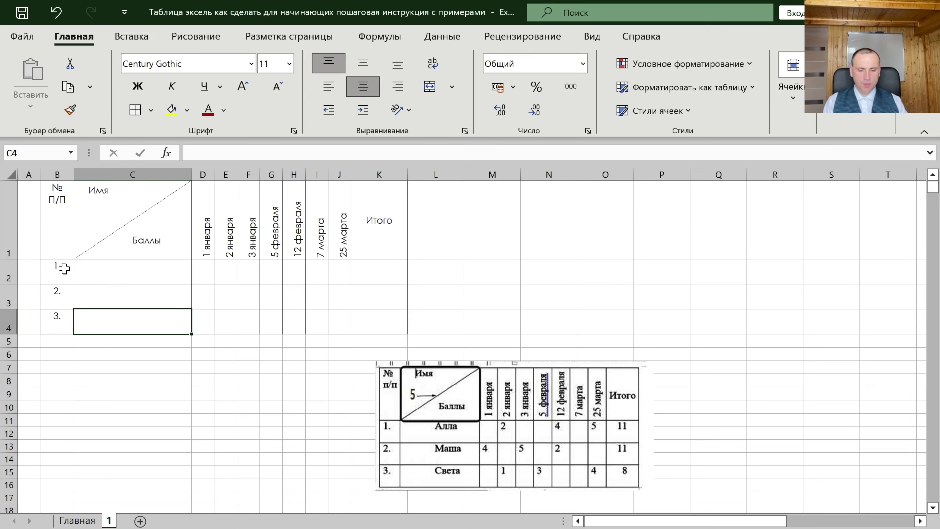
Step: Enter the names Алла, Маша and Света in cells C2 to C4
{"action": "left_click", "coordinate": [105, 267]}
{"action": "type", "text": "Адда"}
{"action": "key", "text": "BackSpace"}
{"action": "key", "text": "BackSpace"}
{"action": "key", "text": "BackSpace"}
{"action": "type", "text": "лла"}
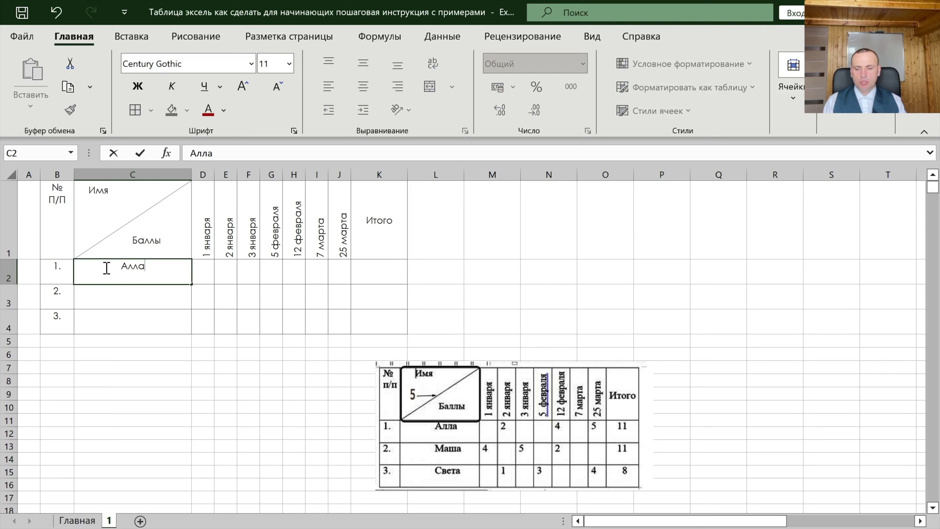
{"action": "key", "text": "Return"}
{"action": "type", "text": "Маша"}
{"action": "key", "text": "Return"}
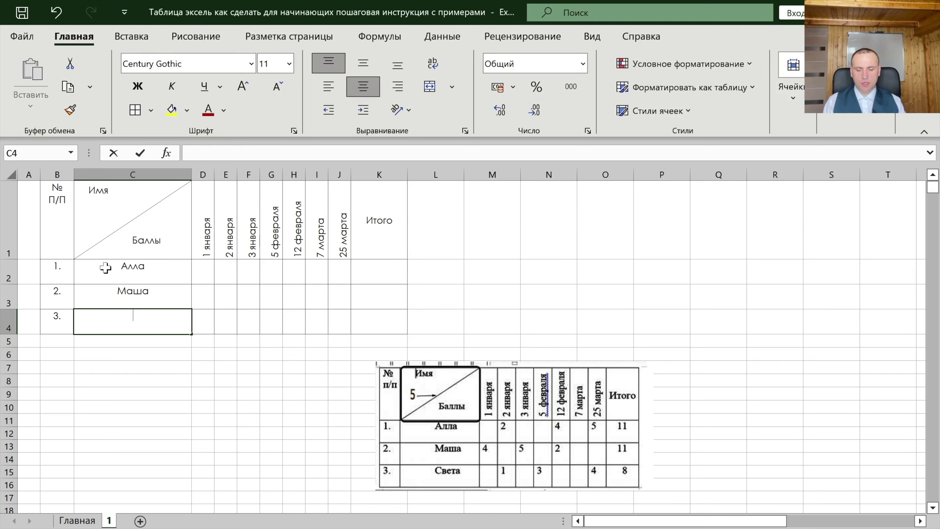
{"action": "type", "text": "Света"}
{"action": "key", "text": "Tab"}
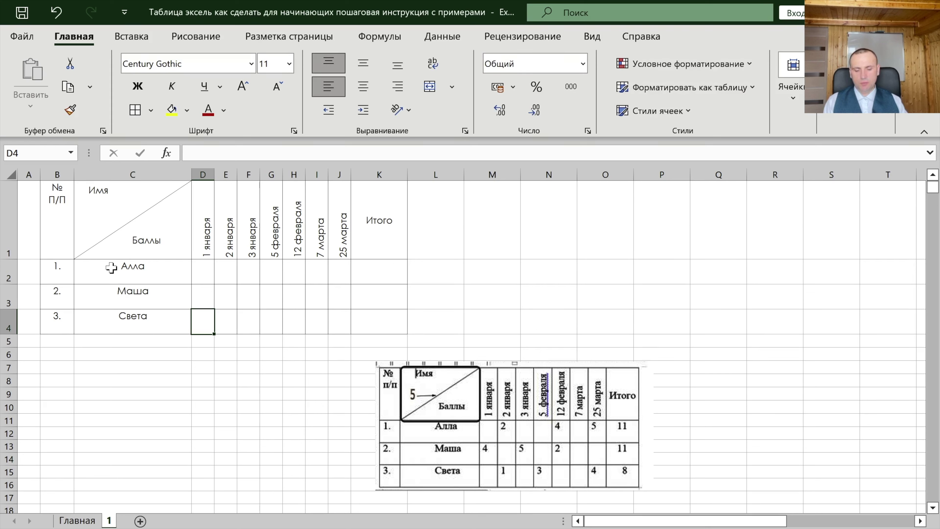
Step: Enter Алла's scores 2, 4, 5 under 2 января, 5 февраля and 25 марта
{"action": "left_click", "coordinate": [221, 274]}
{"action": "type", "text": "2"}
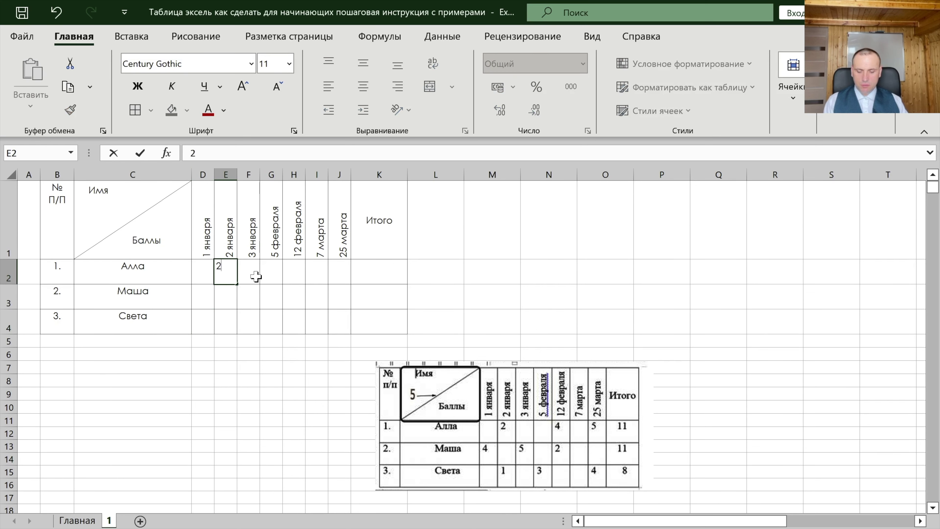
{"action": "left_click", "coordinate": [294, 268]}
{"action": "left_click", "coordinate": [277, 273]}
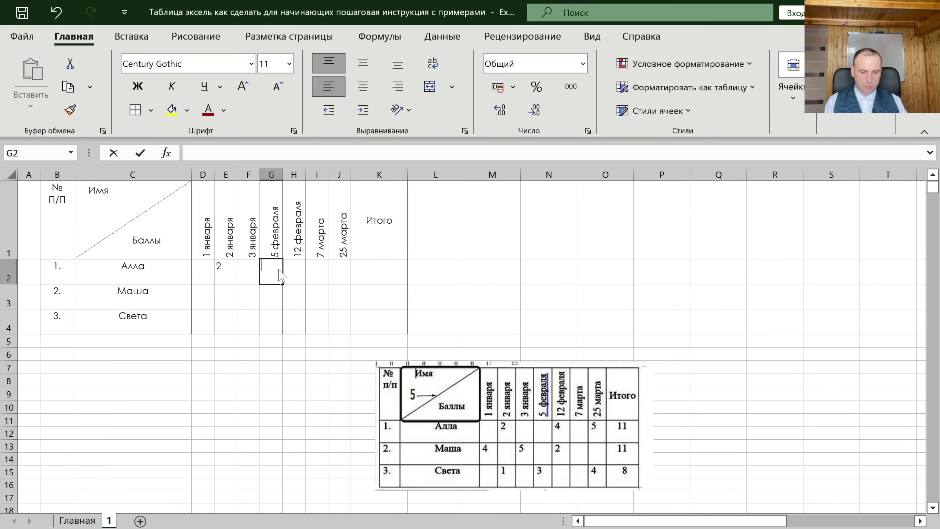
{"action": "type", "text": "4"}
{"action": "left_click", "coordinate": [342, 274]}
{"action": "type", "text": "5"}
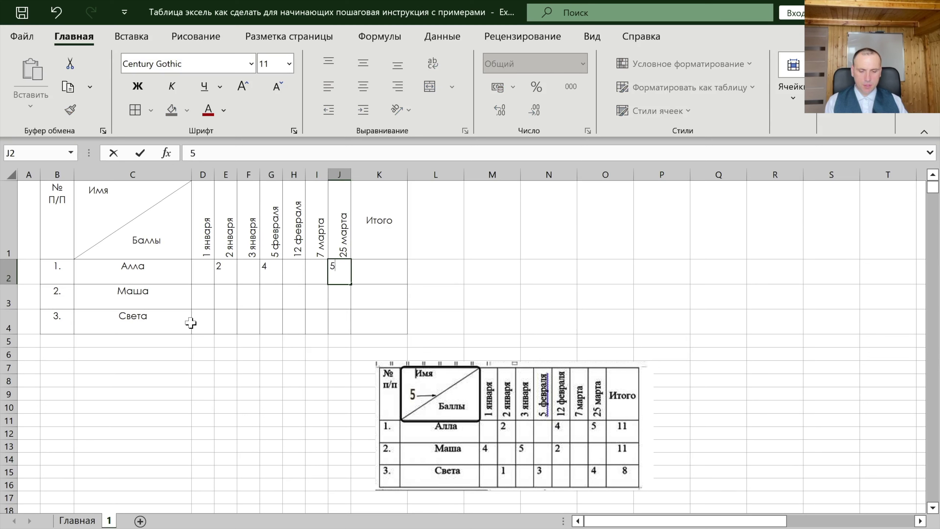
Step: Enter Маша's scores 4, 5, 2 under 1 января, 3 января and 7 марта
{"action": "left_click", "coordinate": [204, 300]}
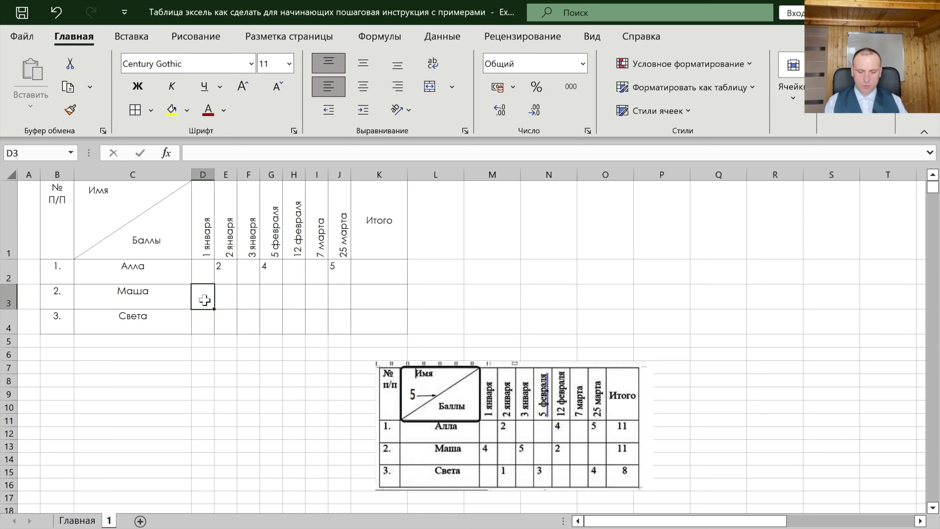
{"action": "type", "text": "4"}
{"action": "left_click", "coordinate": [249, 299]}
{"action": "type", "text": "5"}
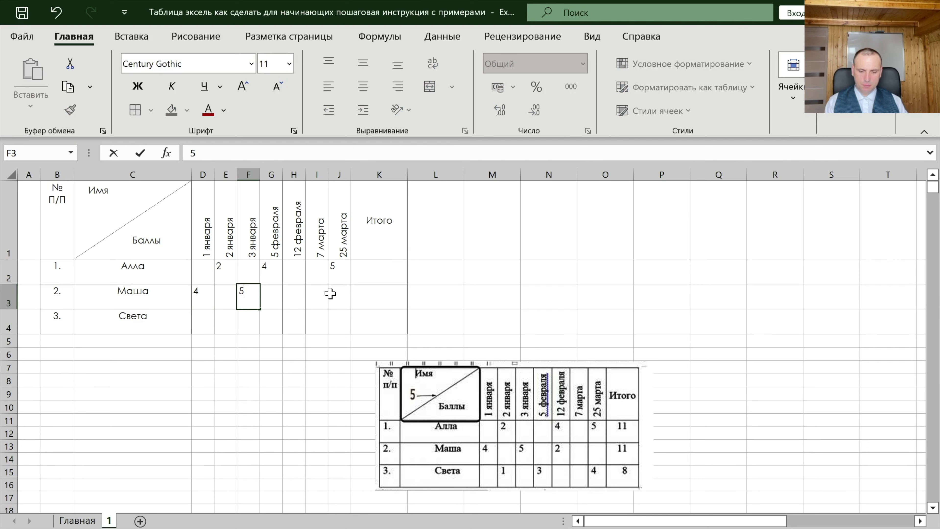
{"action": "left_click", "coordinate": [318, 295]}
{"action": "type", "text": "2"}
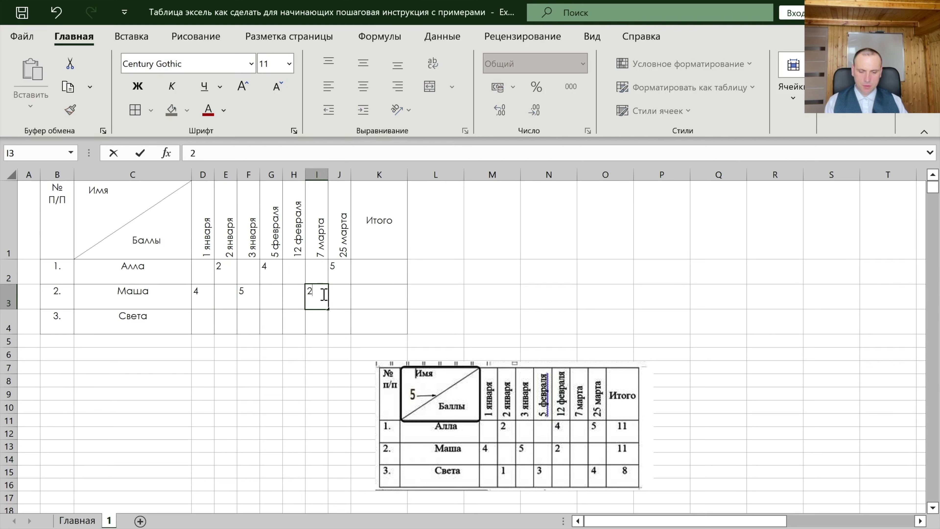
{"action": "left_click", "coordinate": [270, 338]}
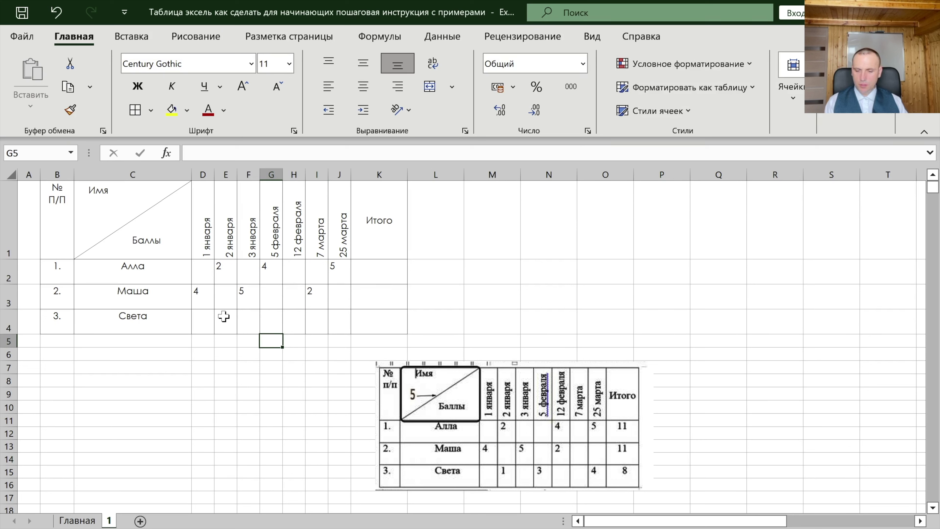
Step: Enter Света's scores 1, 3, 4 under 2 января, 5 февраля and 7 марта
{"action": "left_click", "coordinate": [221, 320]}
{"action": "type", "text": "1"}
{"action": "left_click", "coordinate": [273, 320]}
{"action": "type", "text": "3"}
{"action": "left_click", "coordinate": [327, 321]}
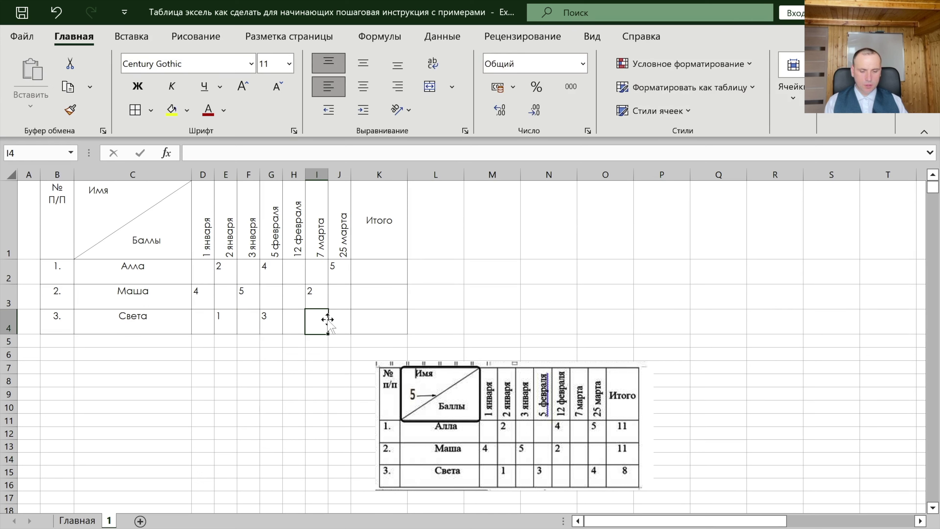
{"action": "type", "text": "4"}
{"action": "left_click_drag", "start_coordinate": [377, 271], "coordinate": [369, 325]}
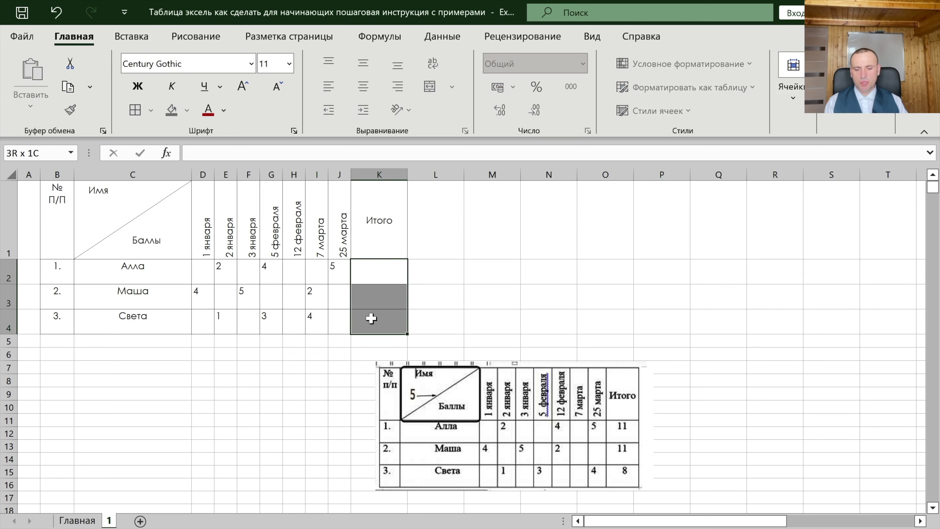
Step: Fill the Итого cells K2:K4 with =СУММ(D2:J2) row totals, giving 11, 11 and 8
{"action": "type", "text": "=су"}
{"action": "key", "text": "Tab"}
{"action": "key", "text": "Left"}
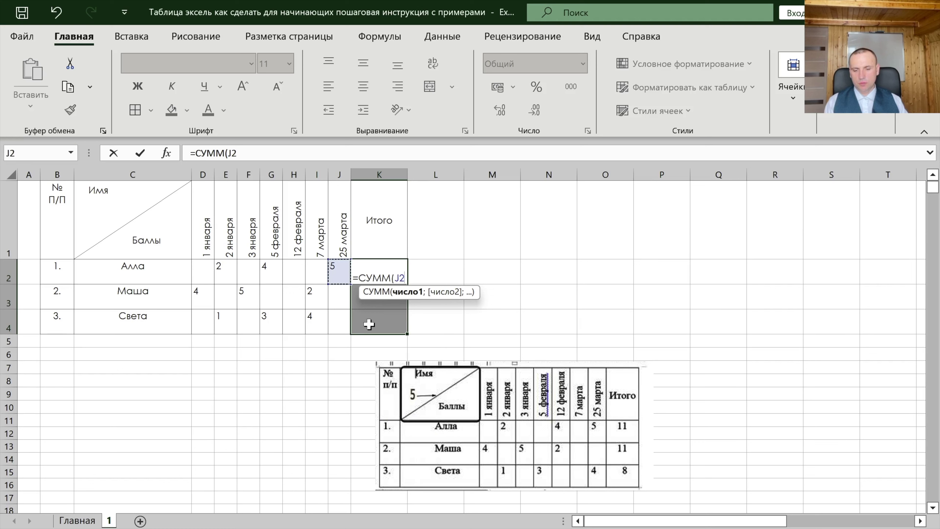
{"action": "key", "text": "shift+Left"}
{"action": "key", "text": "shift+Left"}
{"action": "key", "text": "shift+Left"}
{"action": "key", "text": "shift+Left"}
{"action": "key", "text": "shift+Left"}
{"action": "key", "text": "shift+Left"}
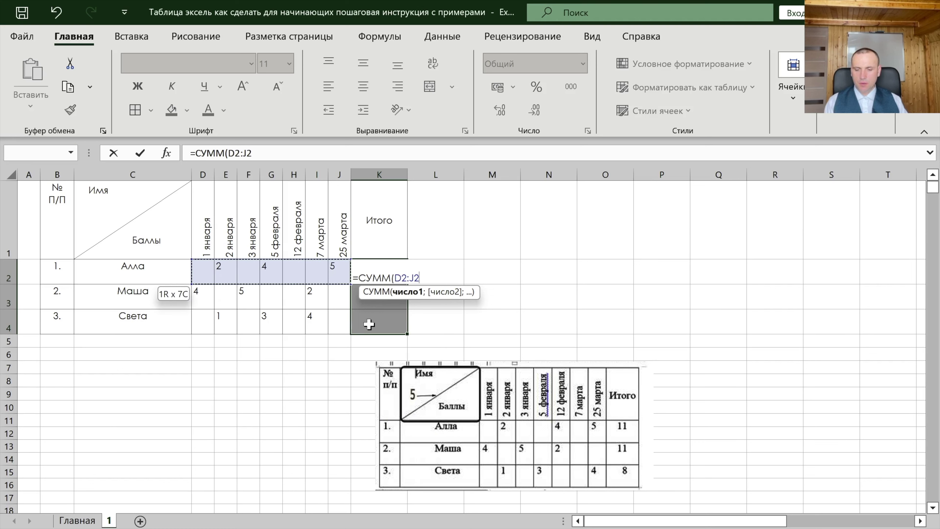
{"action": "key", "text": "ctrl+Return"}
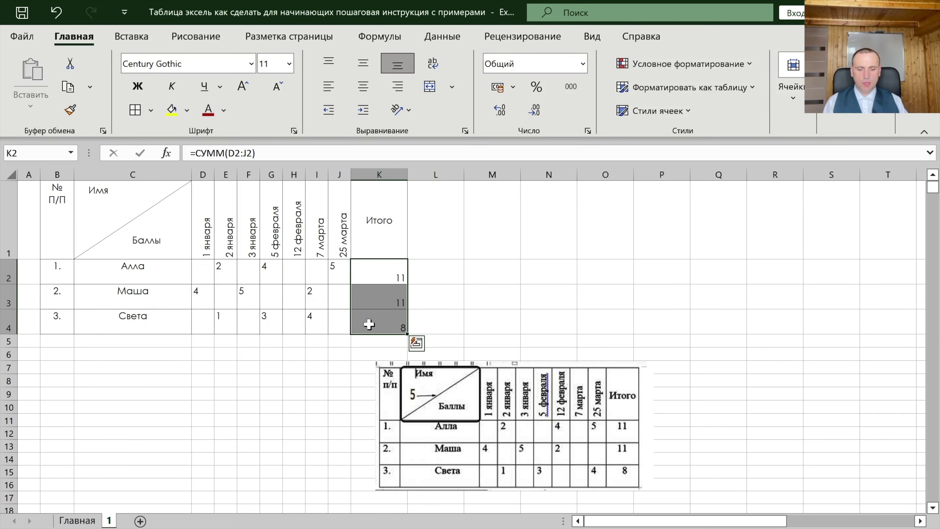
{"action": "left_click", "coordinate": [379, 306]}
{"action": "key", "text": "Up"}
{"action": "key", "text": "Up"}
{"action": "key", "text": "Down"}
{"action": "key", "text": "Down"}
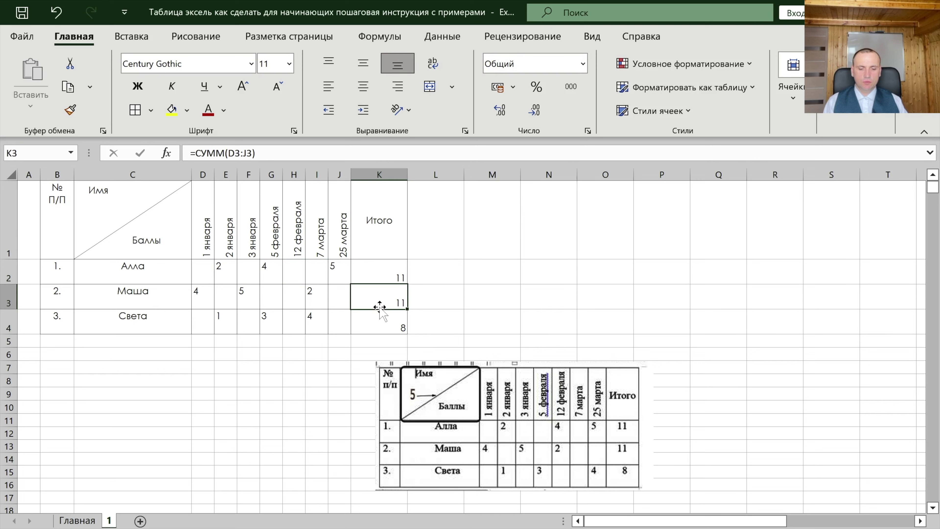
{"action": "key", "text": "Down"}
Step: Move Алла's score 4 from under 5 февраля to under 12 февраля
{"action": "key", "text": "Left"}
{"action": "key", "text": "Up"}
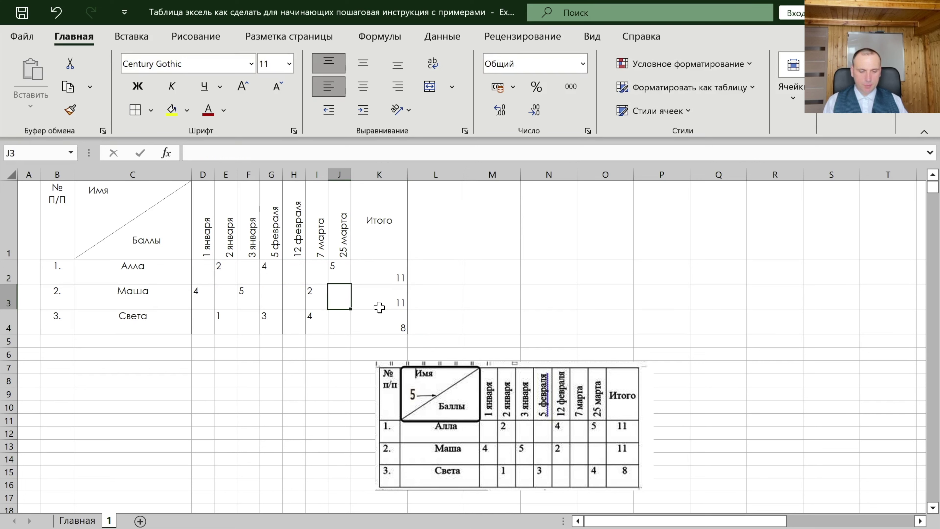
{"action": "key", "text": "Up"}
{"action": "key", "text": "Left"}
{"action": "key", "text": "Up"}
{"action": "key", "text": "Right"}
{"action": "key", "text": "Down"}
{"action": "key", "text": "Left"}
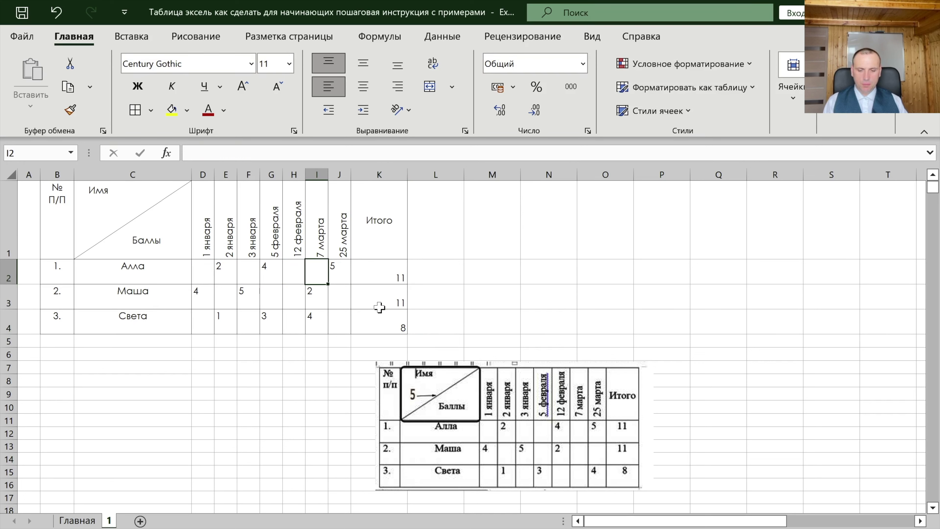
{"action": "key", "text": "Left"}
{"action": "type", "text": "4"}
{"action": "key", "text": "Left"}
{"action": "key", "text": "Delete"}
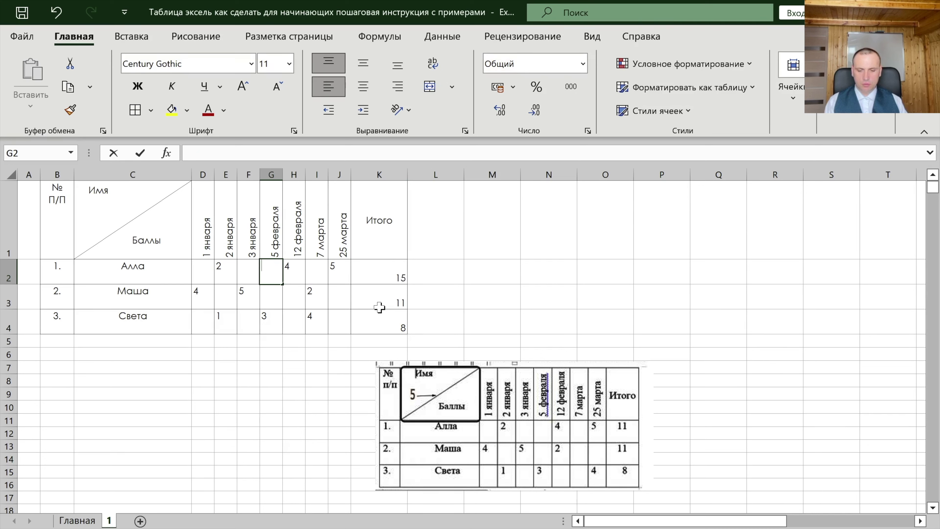
{"action": "key", "text": "Down"}
{"action": "key", "text": "Left"}
{"action": "key", "text": "Down"}
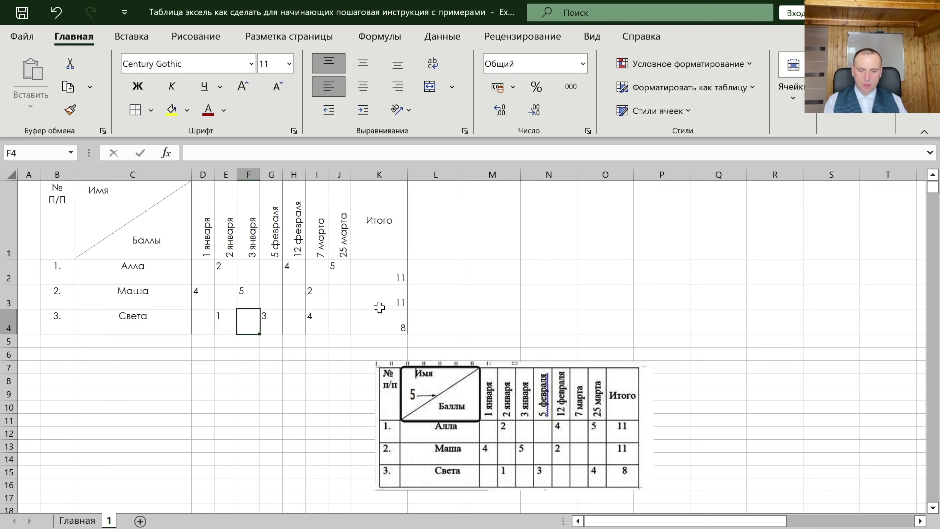
Step: Delete the reference picture of the sample table from the sheet
{"action": "left_click", "coordinate": [599, 434]}
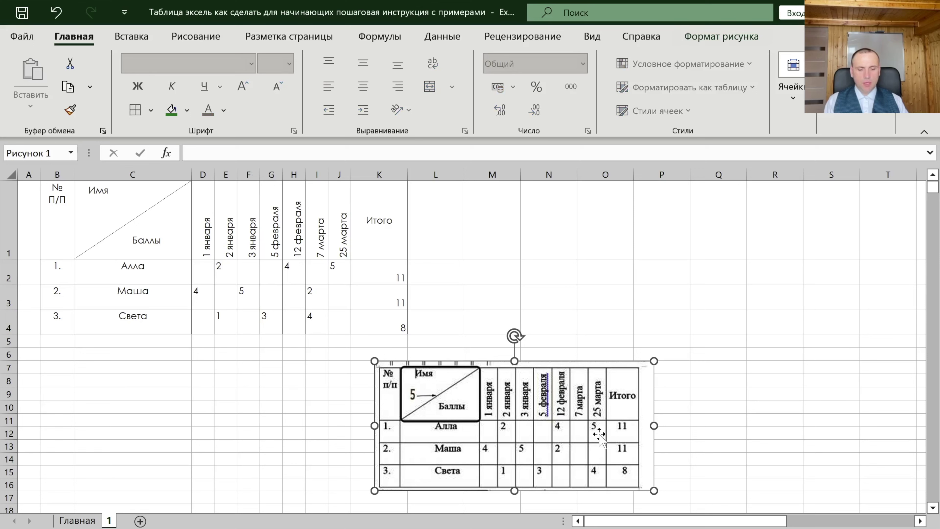
{"action": "key", "text": "Delete"}
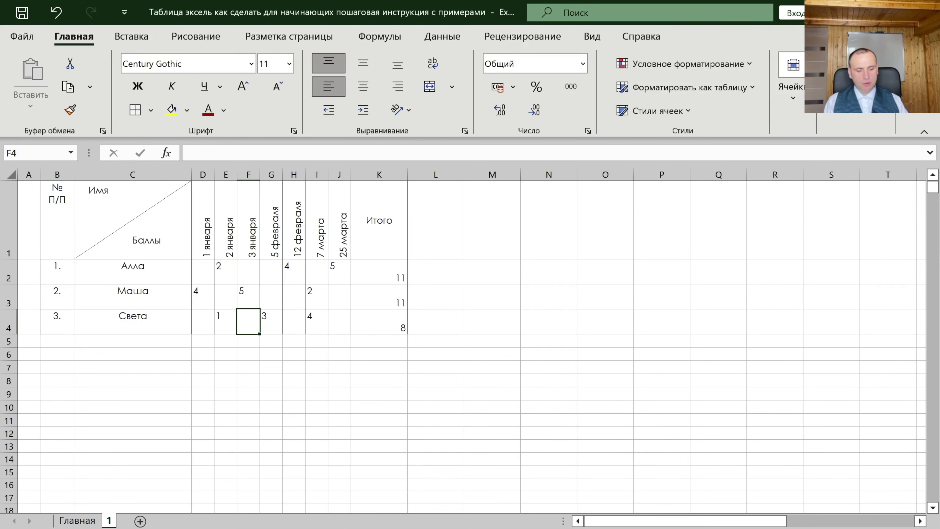
{"action": "scroll", "coordinate": [512, 345], "scroll_direction": "up", "scroll_amount": 1}
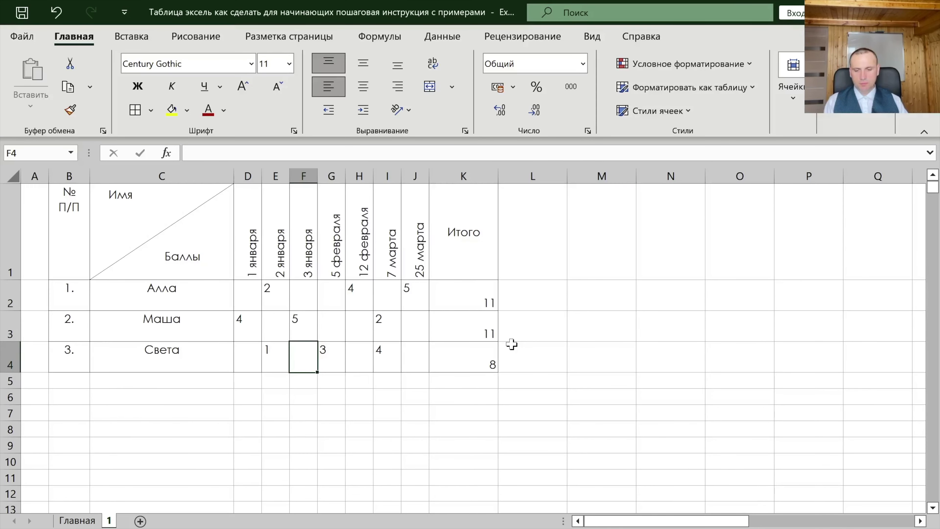
{"action": "left_click", "coordinate": [592, 36]}
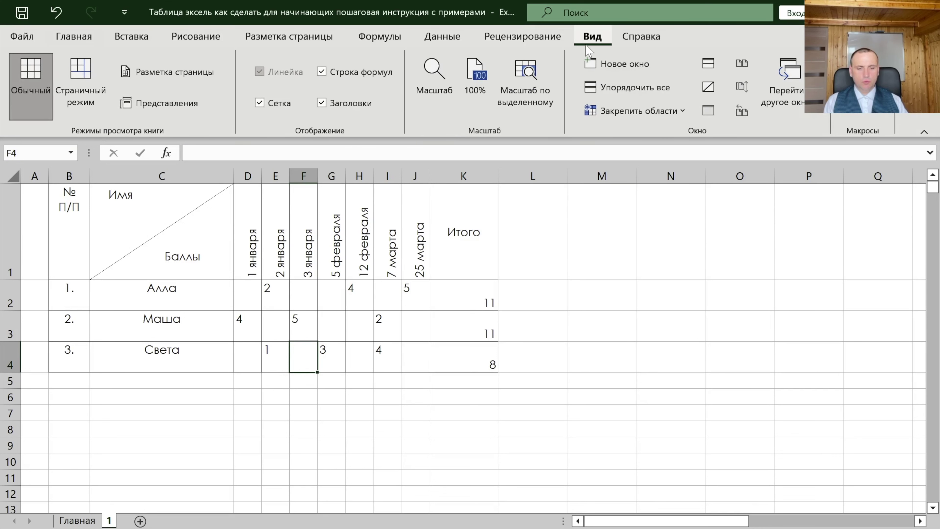
Step: Uncheck Сетка (Gridlines) on the Вид tab so only the table borders show
{"action": "left_click", "coordinate": [260, 102]}
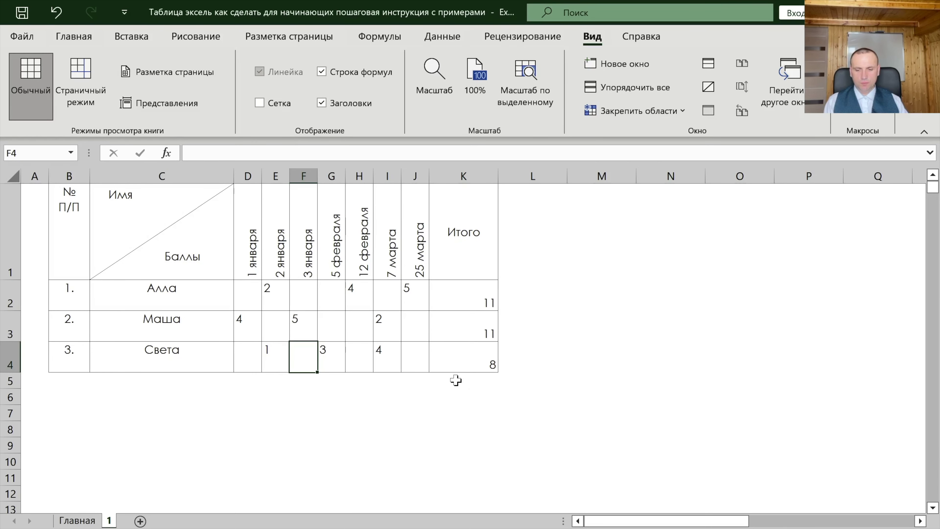
{"action": "left_click", "coordinate": [575, 330]}
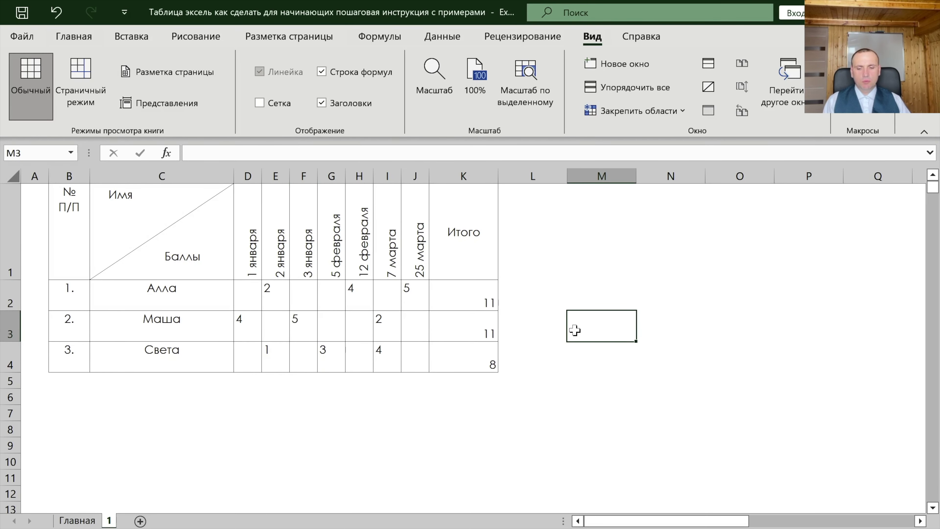